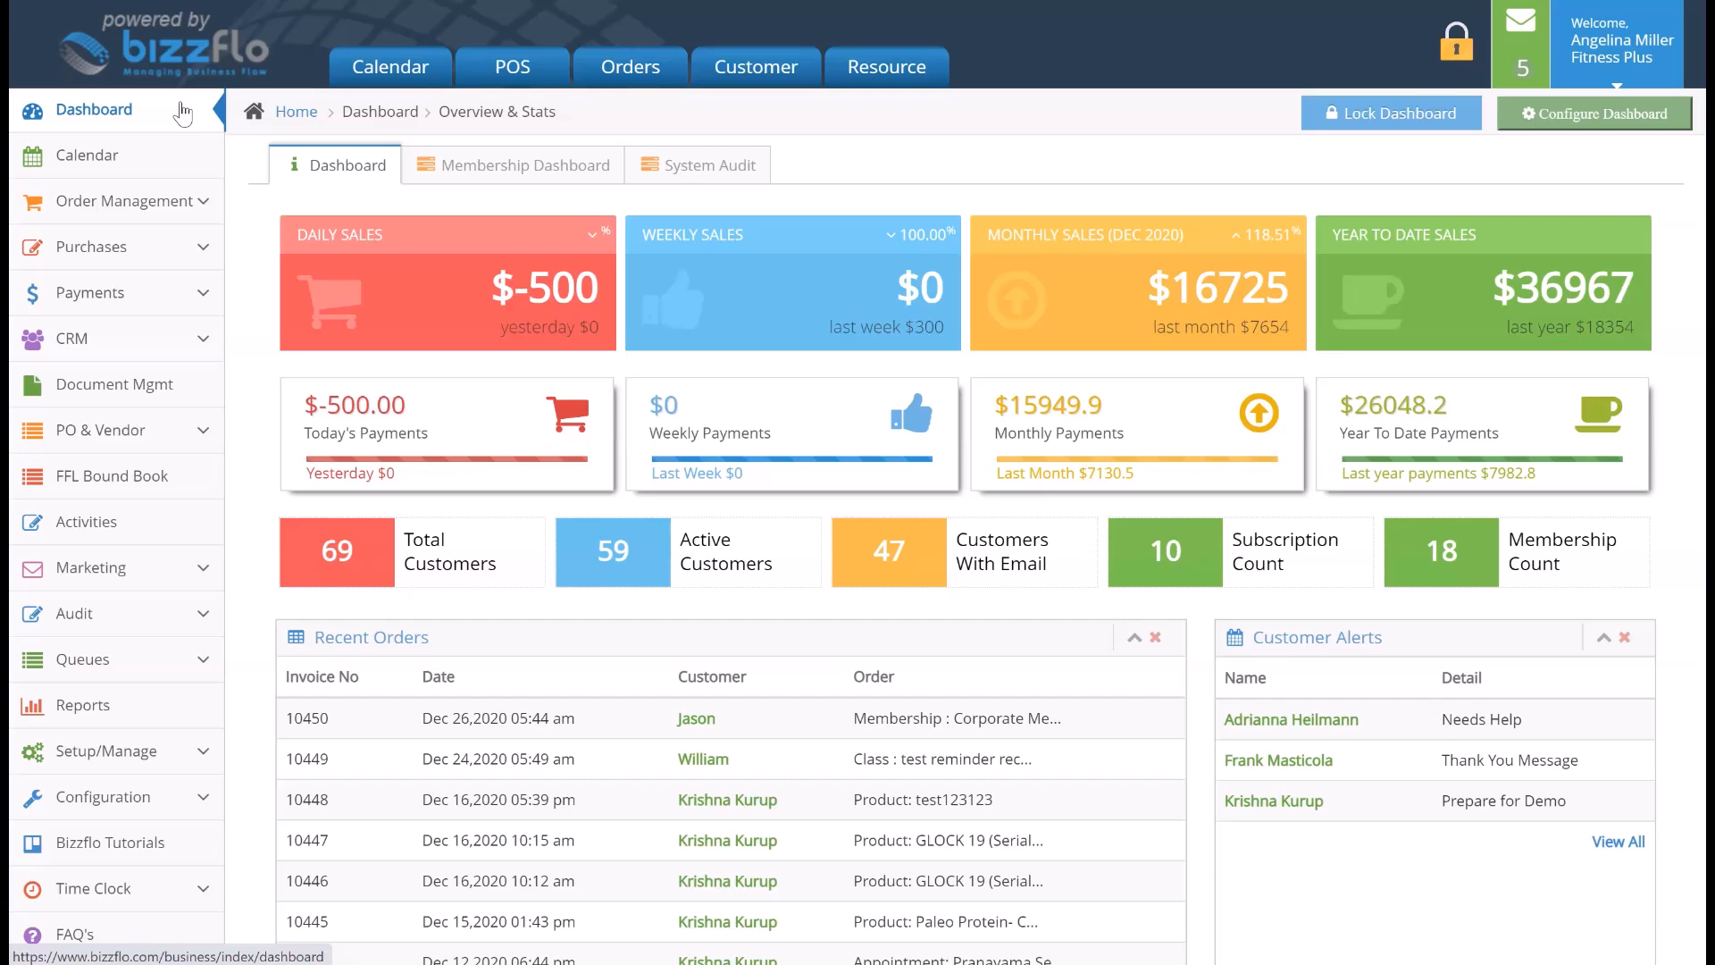
- Open the Forms/Agreements page from the Setup/Manage area
click(192, 749)
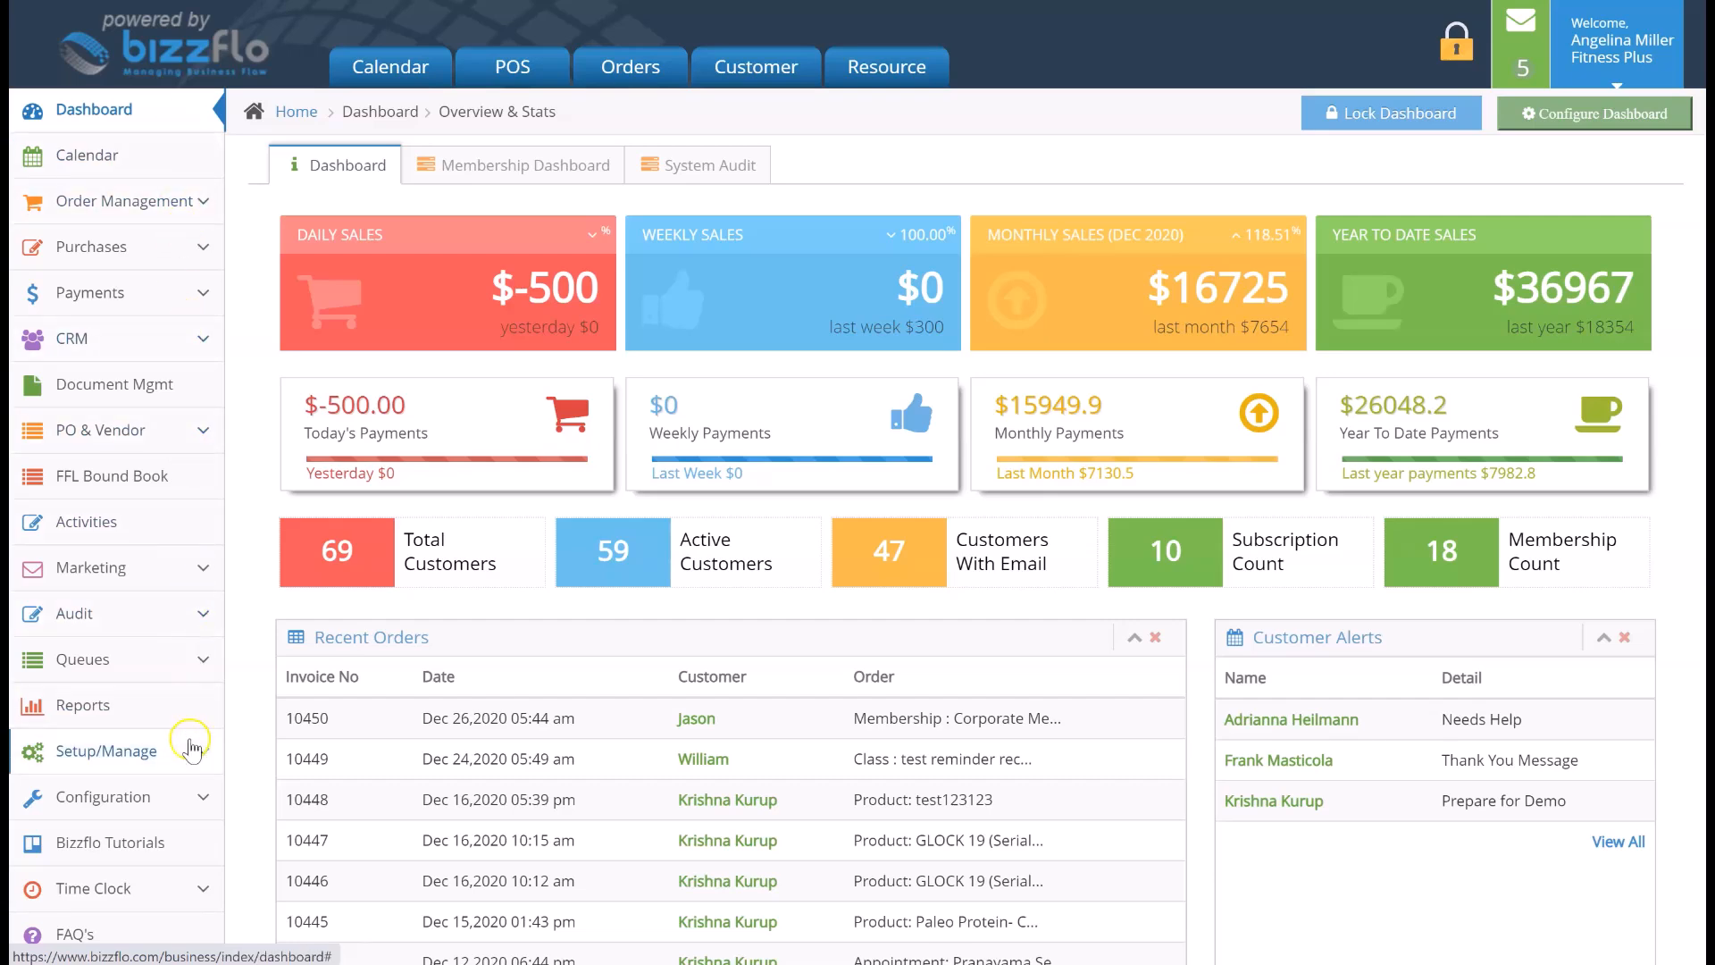
click(38, 752)
scroll(40, 754, down, 5)
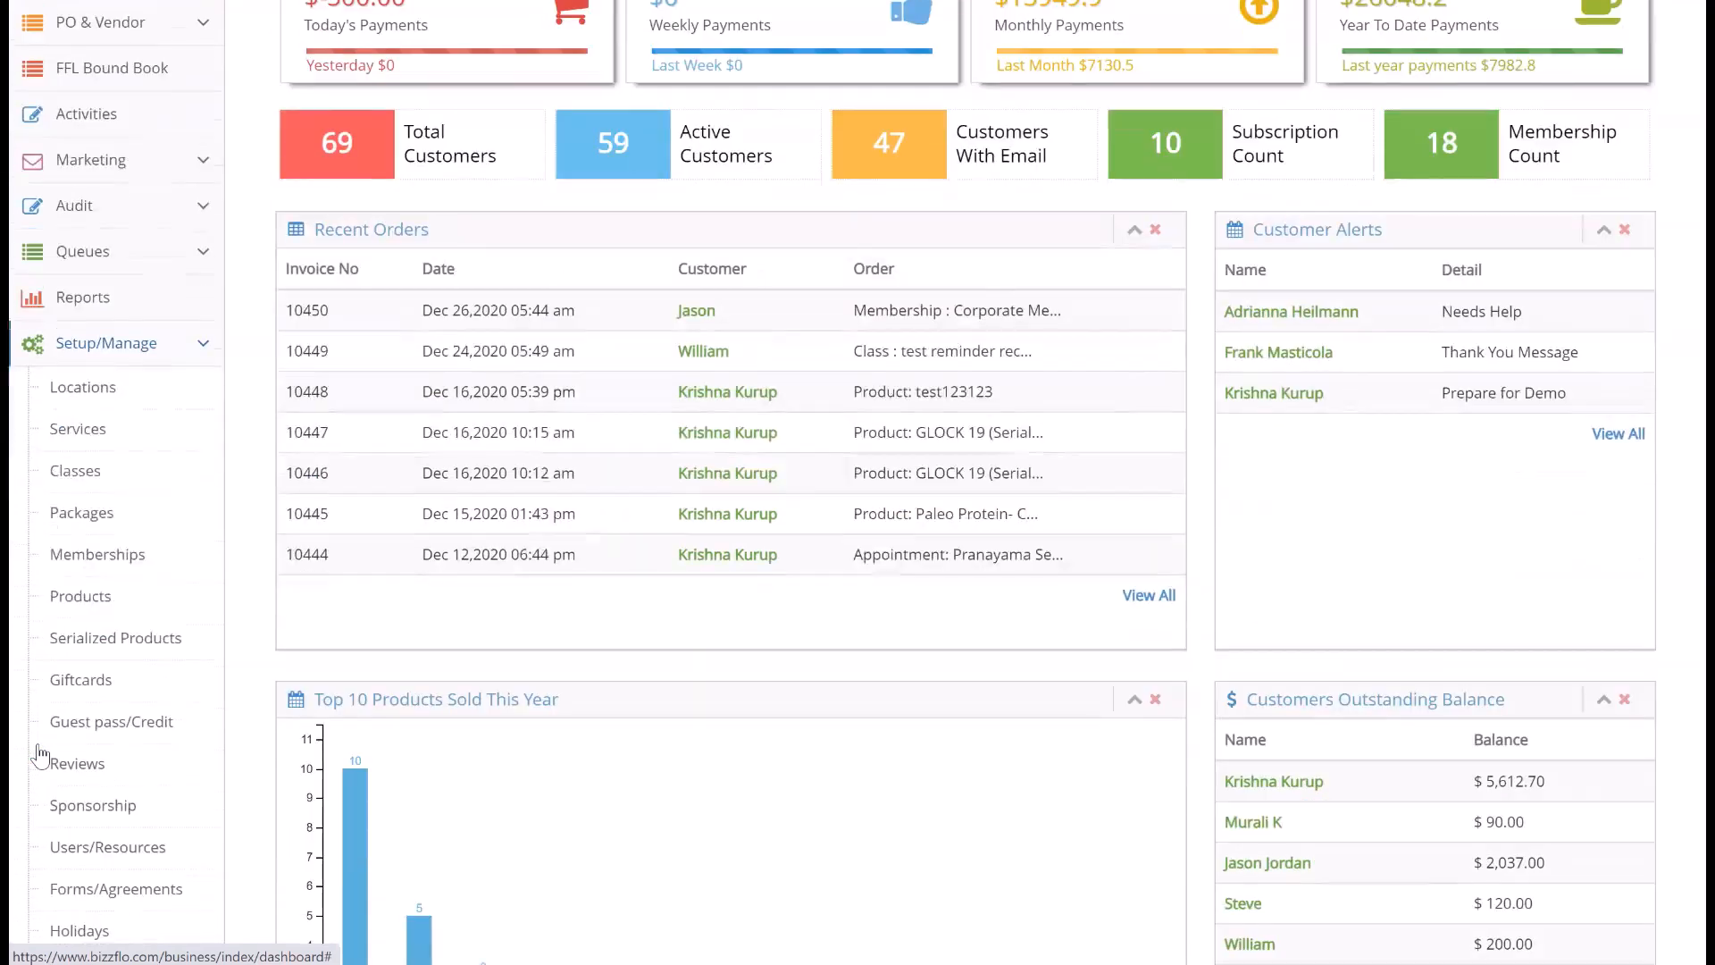
click(179, 893)
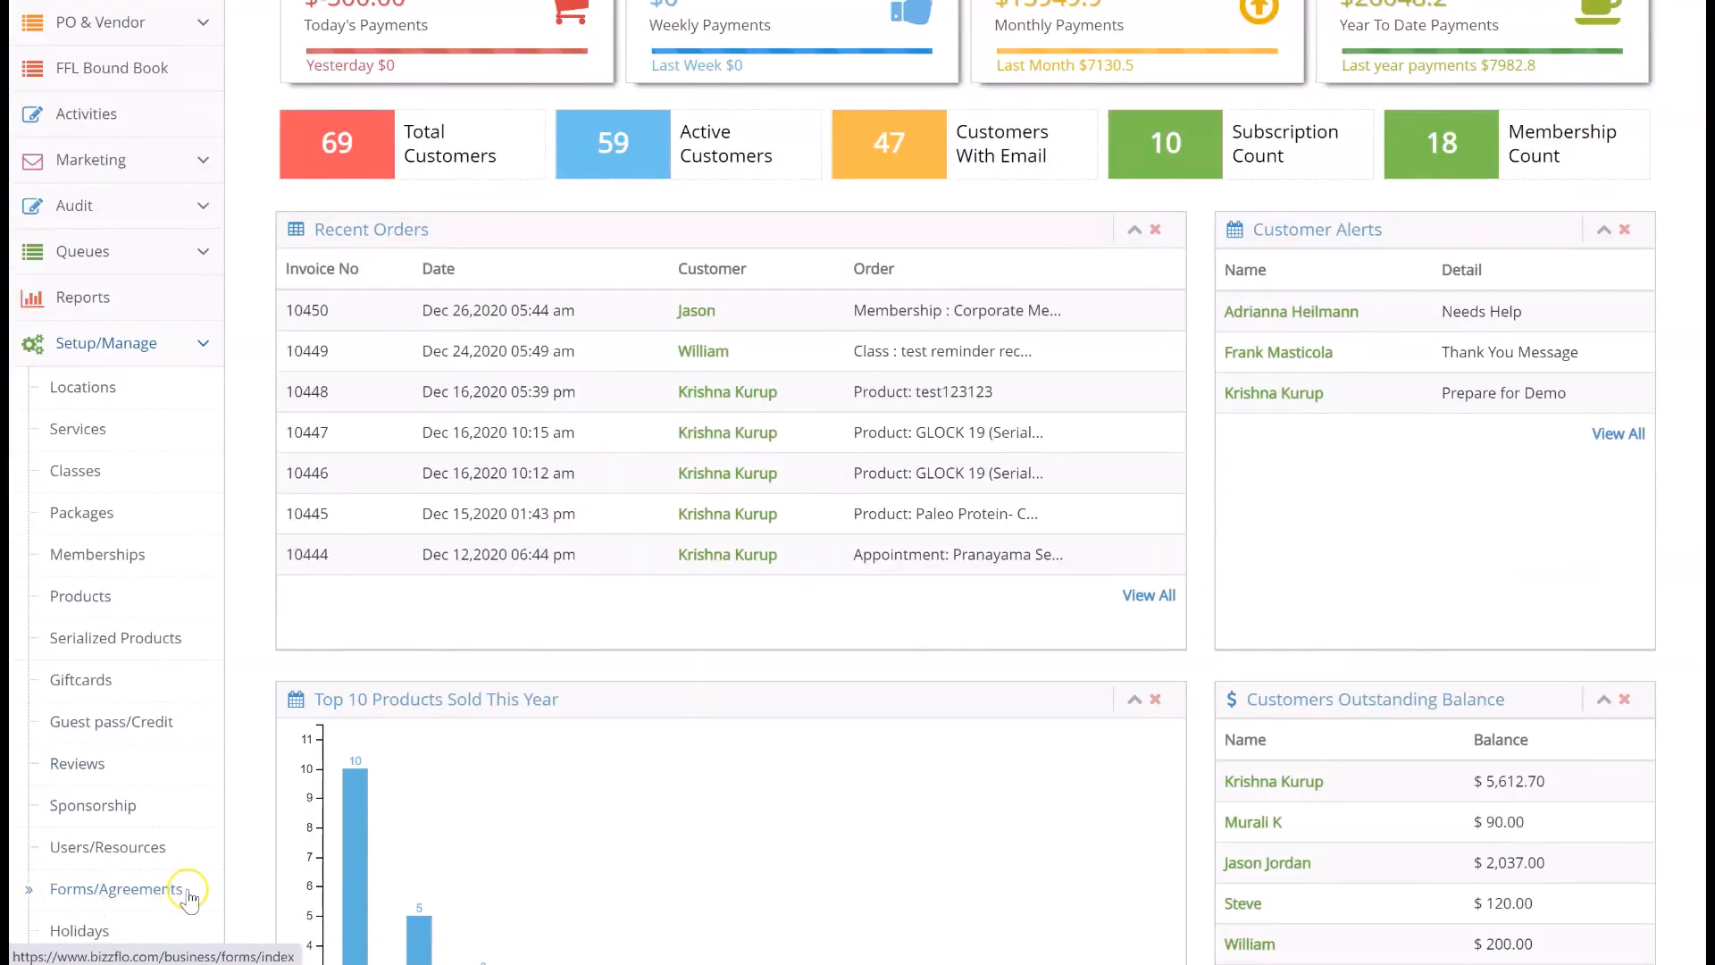
click(32, 883)
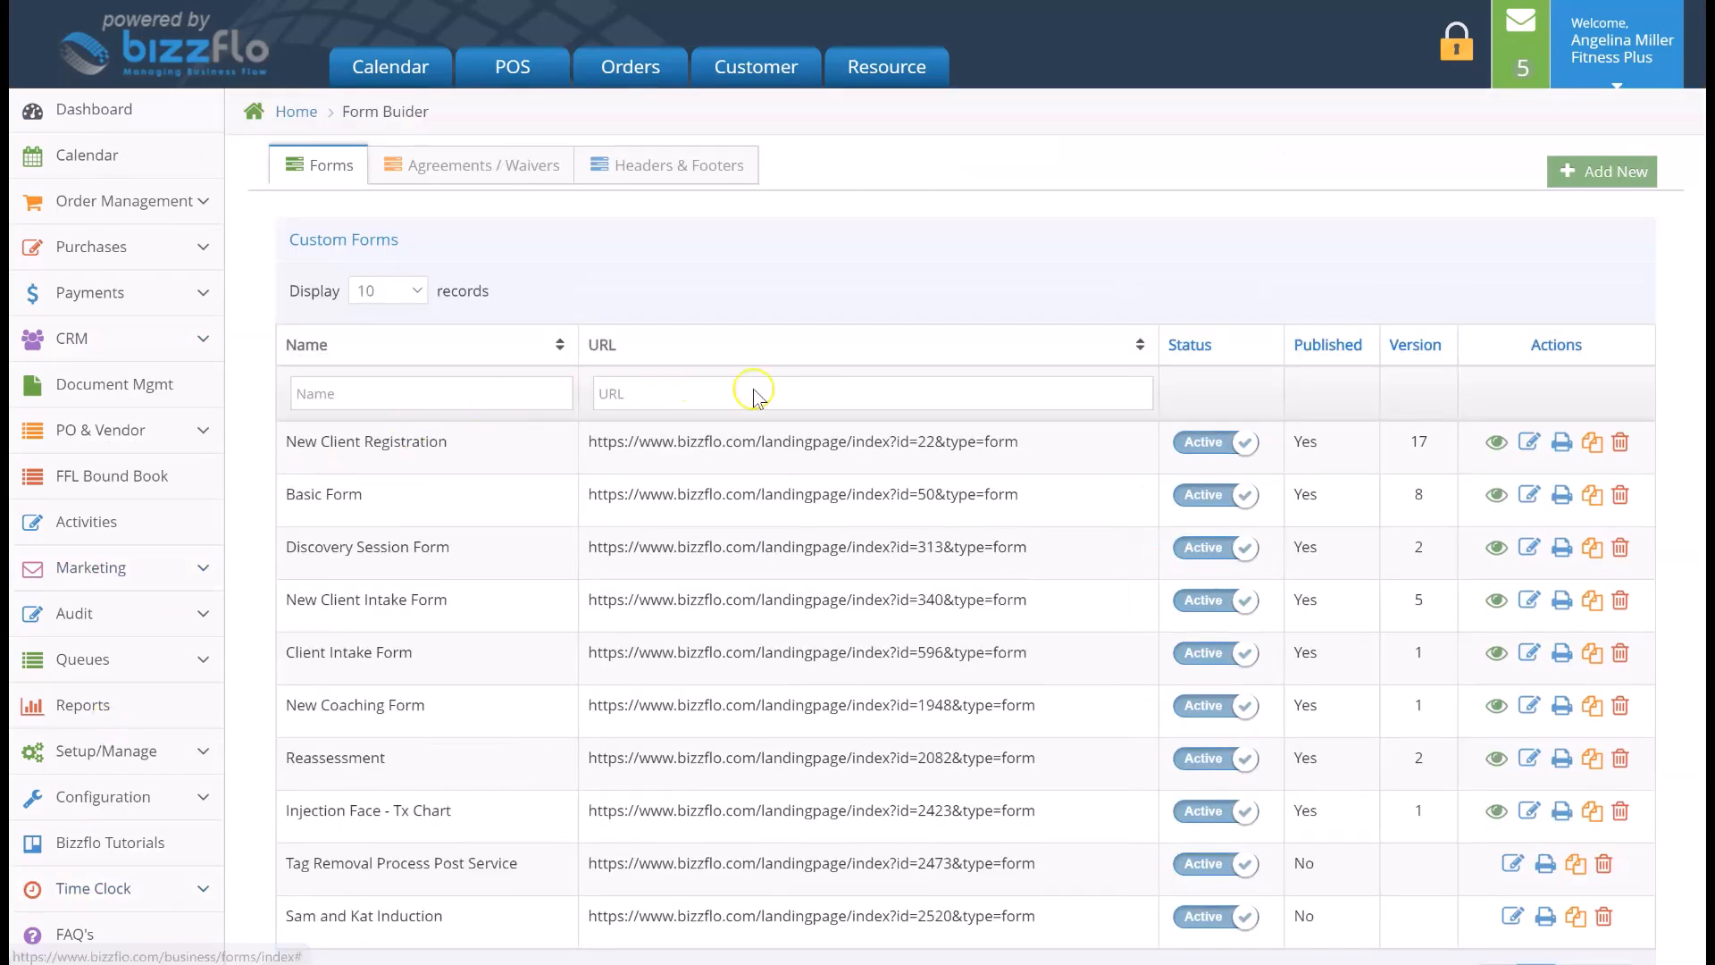
- Open the version 6 New Client Intake Form on the second page of the custom forms list for editing
scroll(839, 429, down, 2)
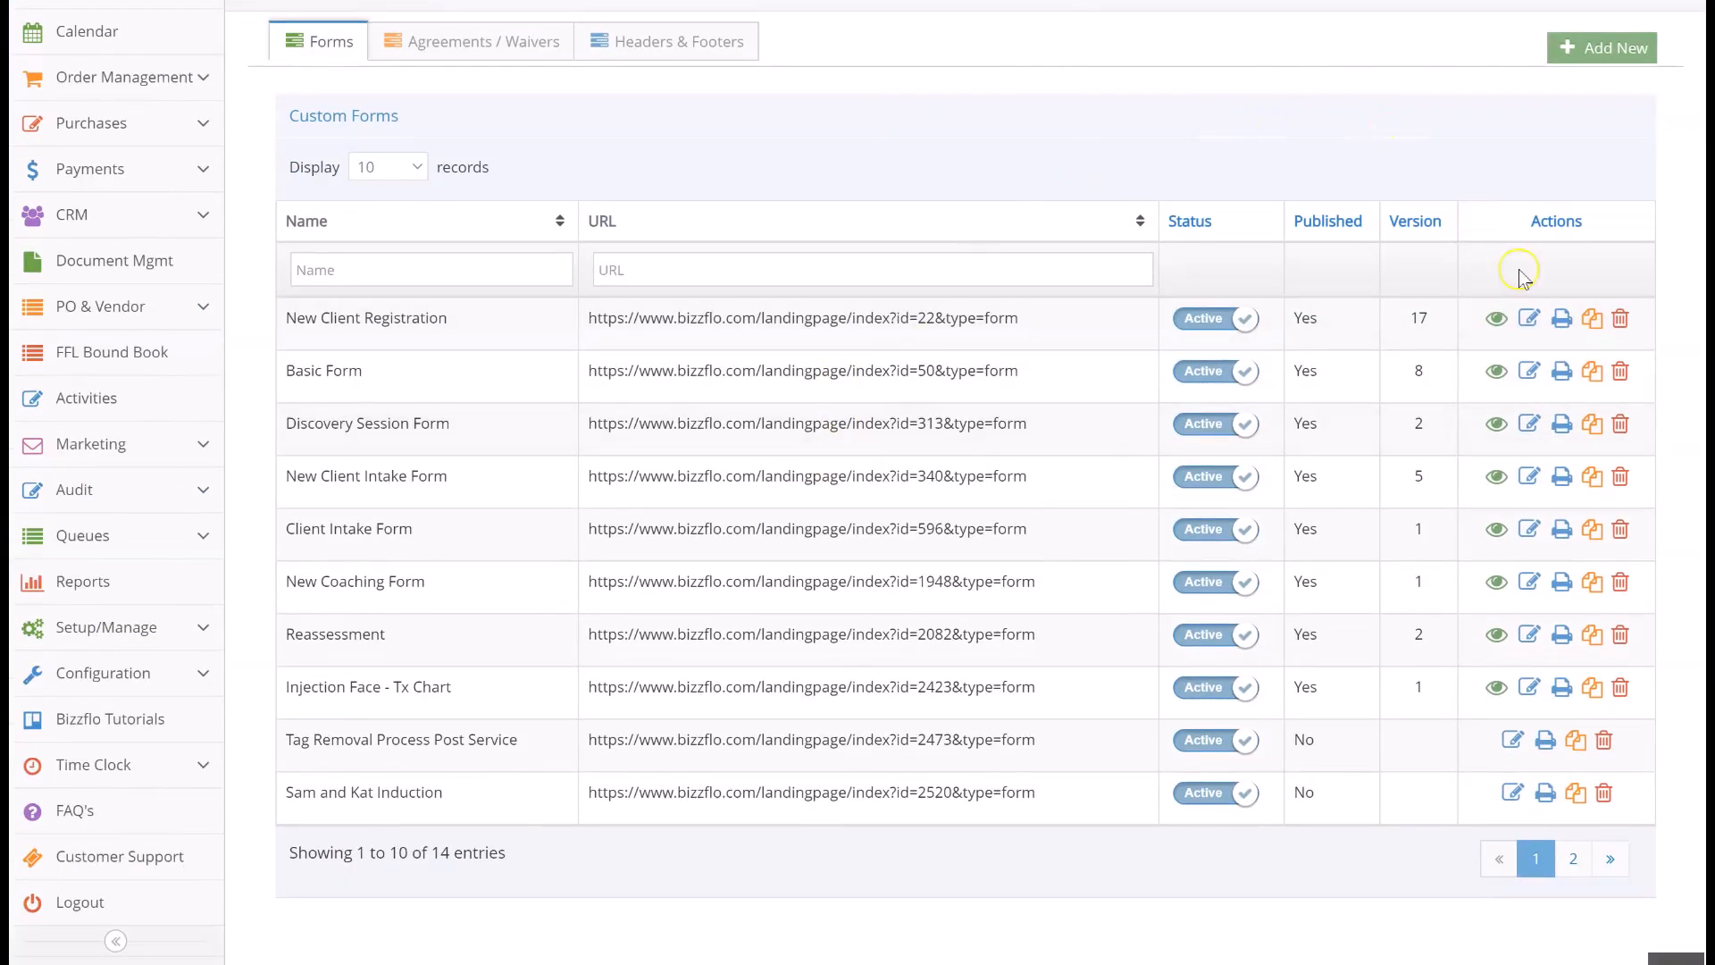
click(1572, 859)
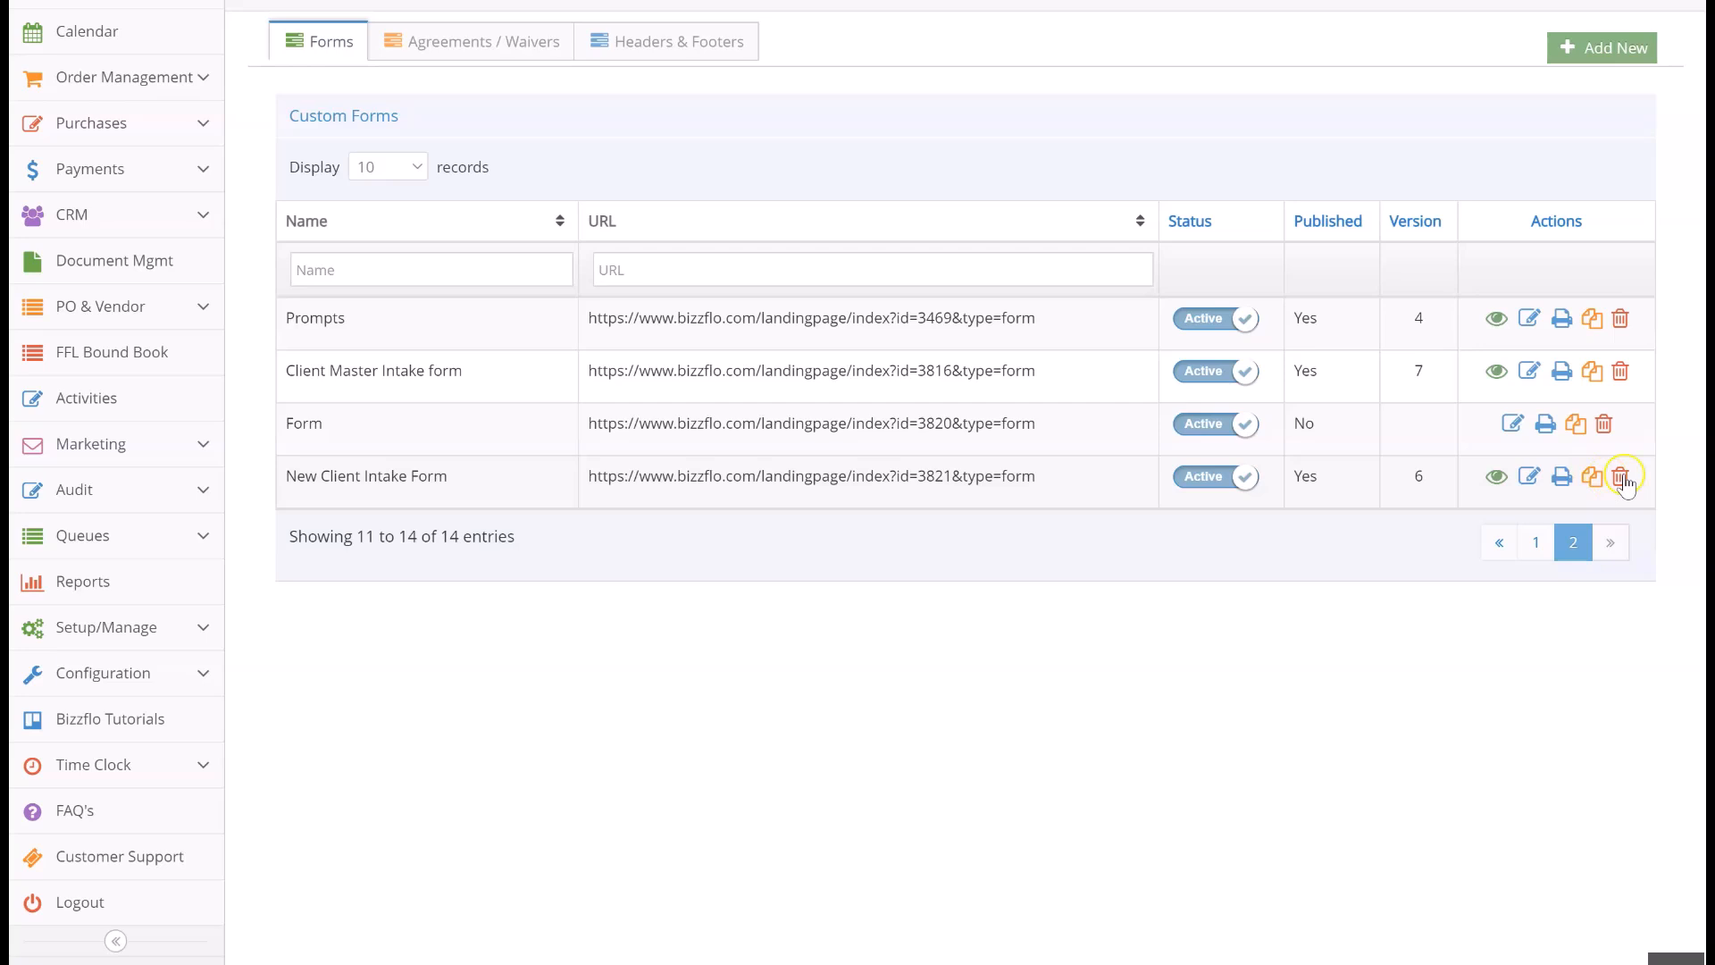
click(1526, 482)
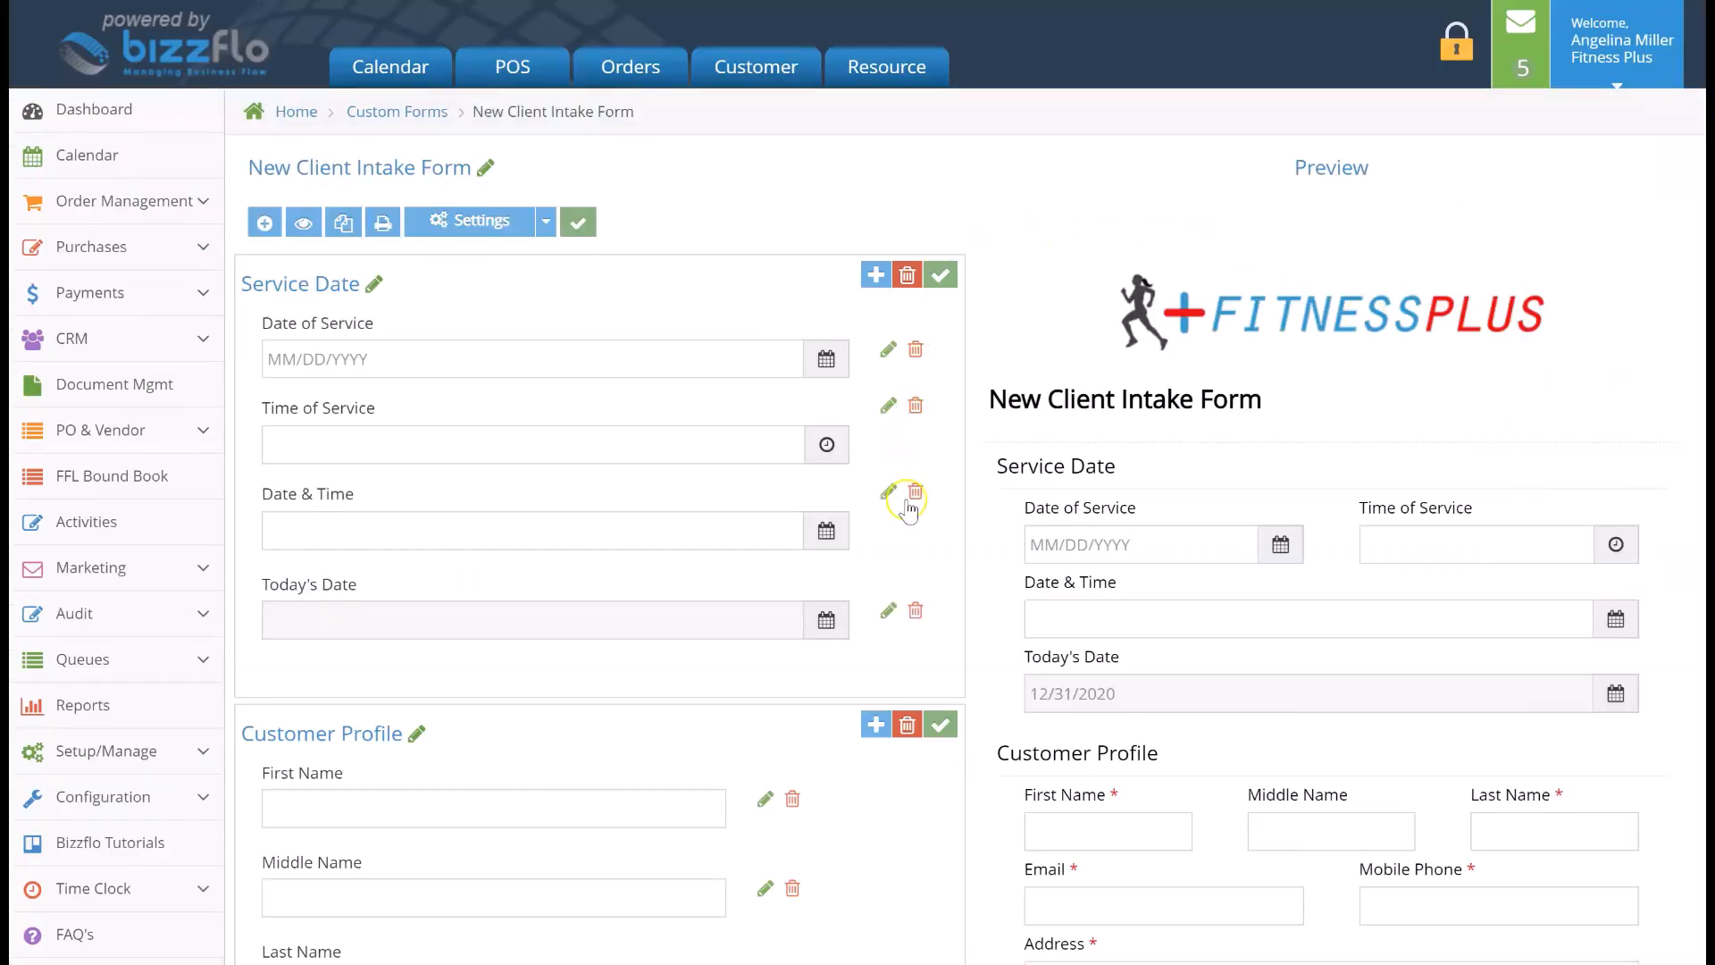
- Start a new field in the Policies & Procedures section with the type Short Answer
scroll(933, 558, down, 3)
scroll(938, 558, down, 10)
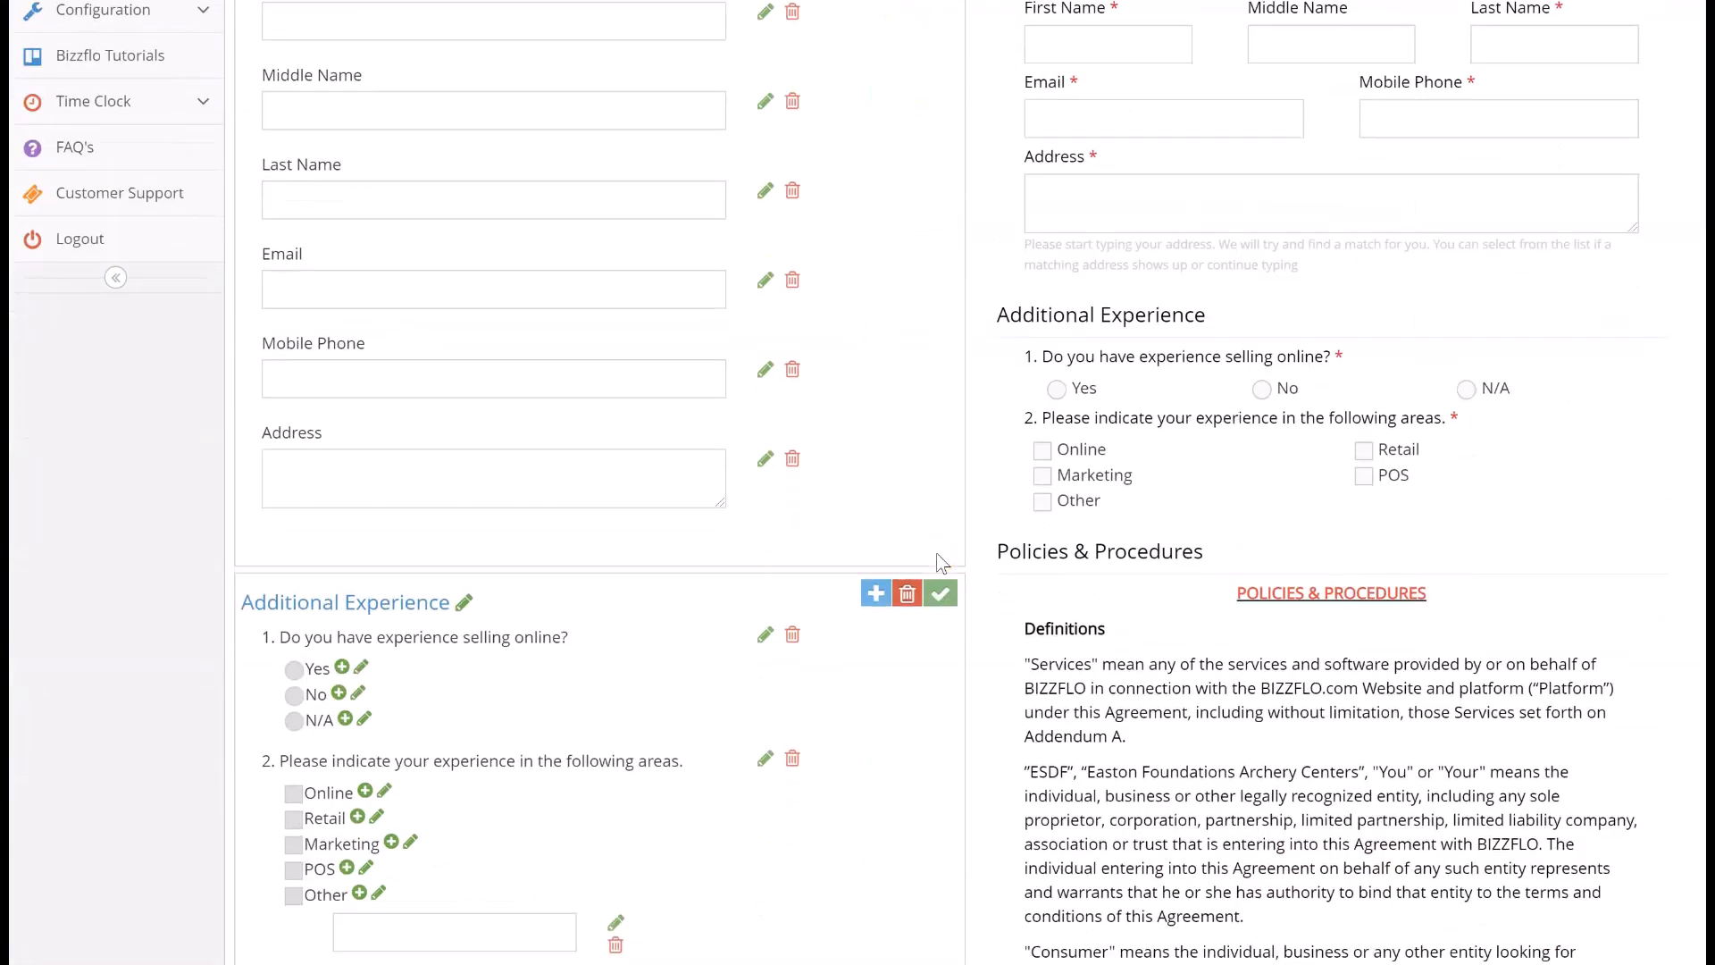
scroll(940, 561, down, 2)
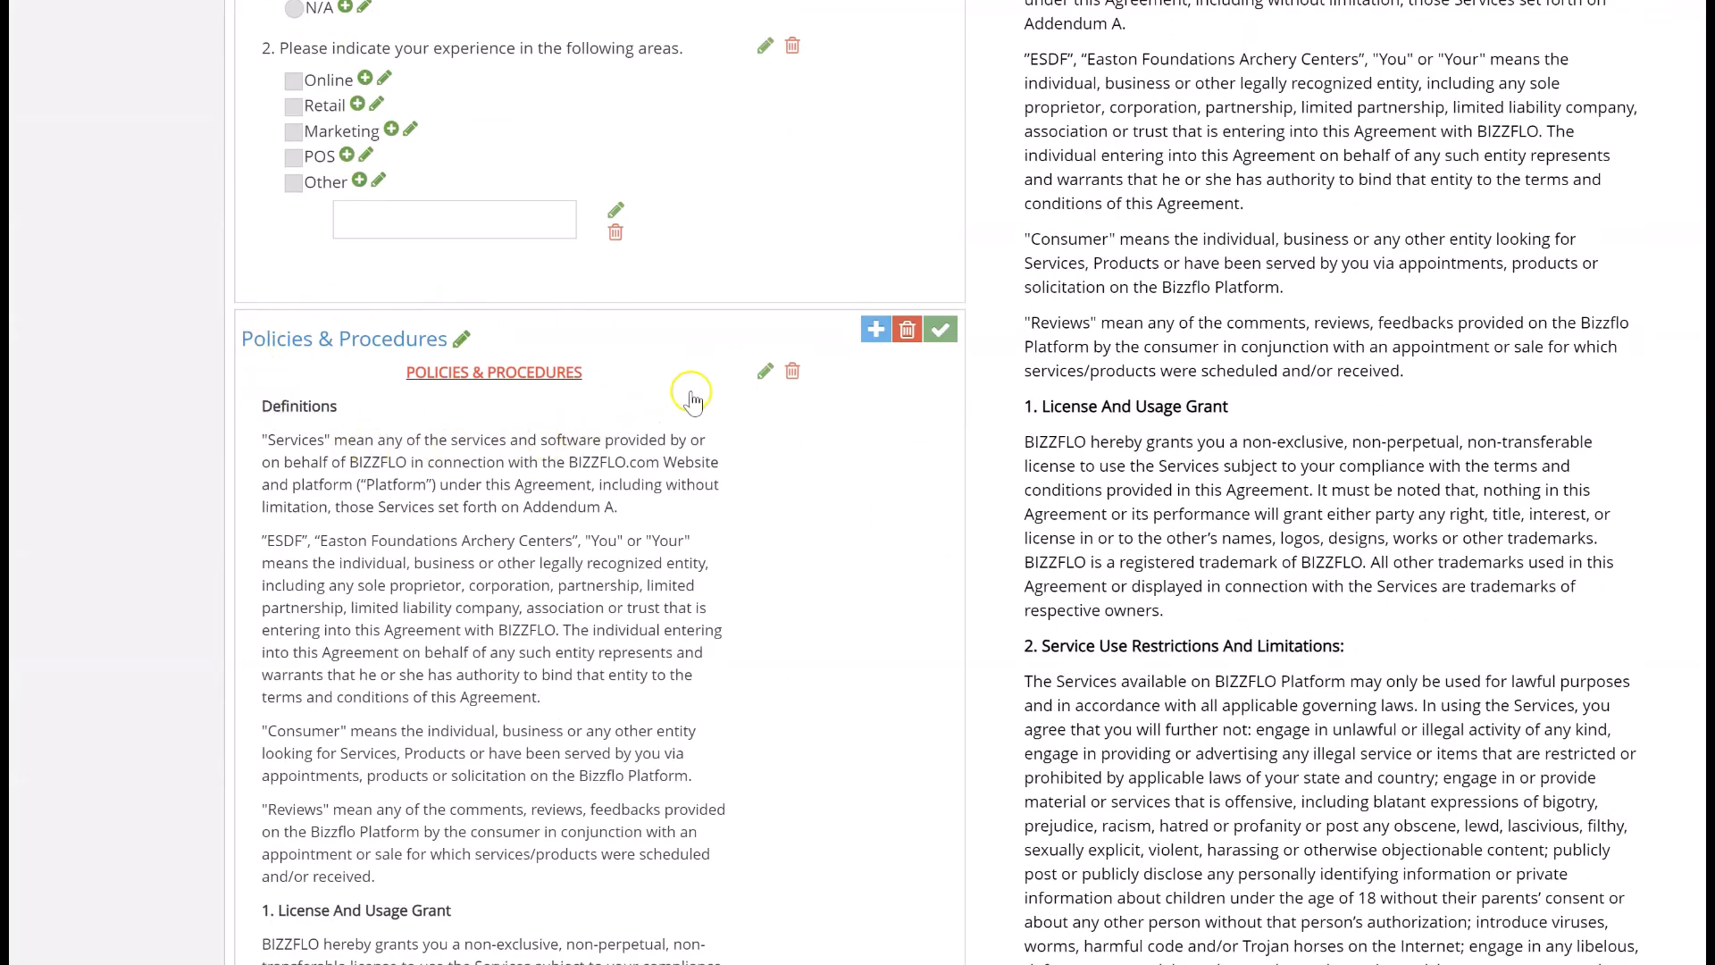
scroll(714, 399, down, 2)
scroll(714, 399, down, 6)
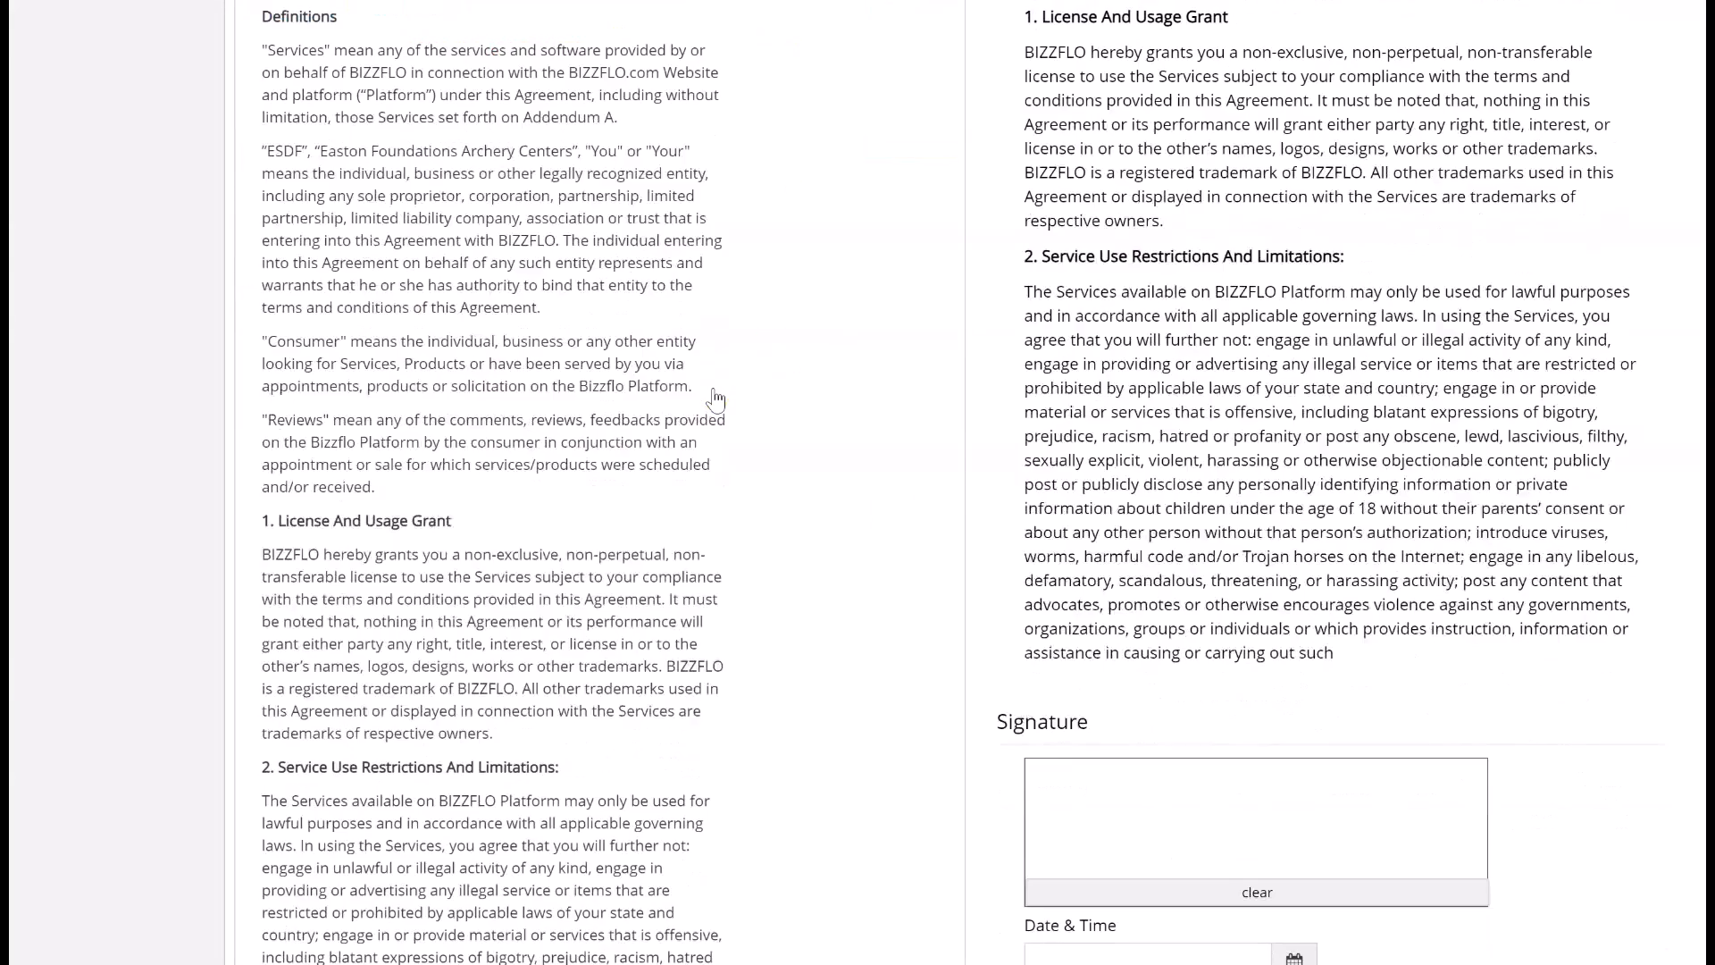
scroll(714, 399, up, 6)
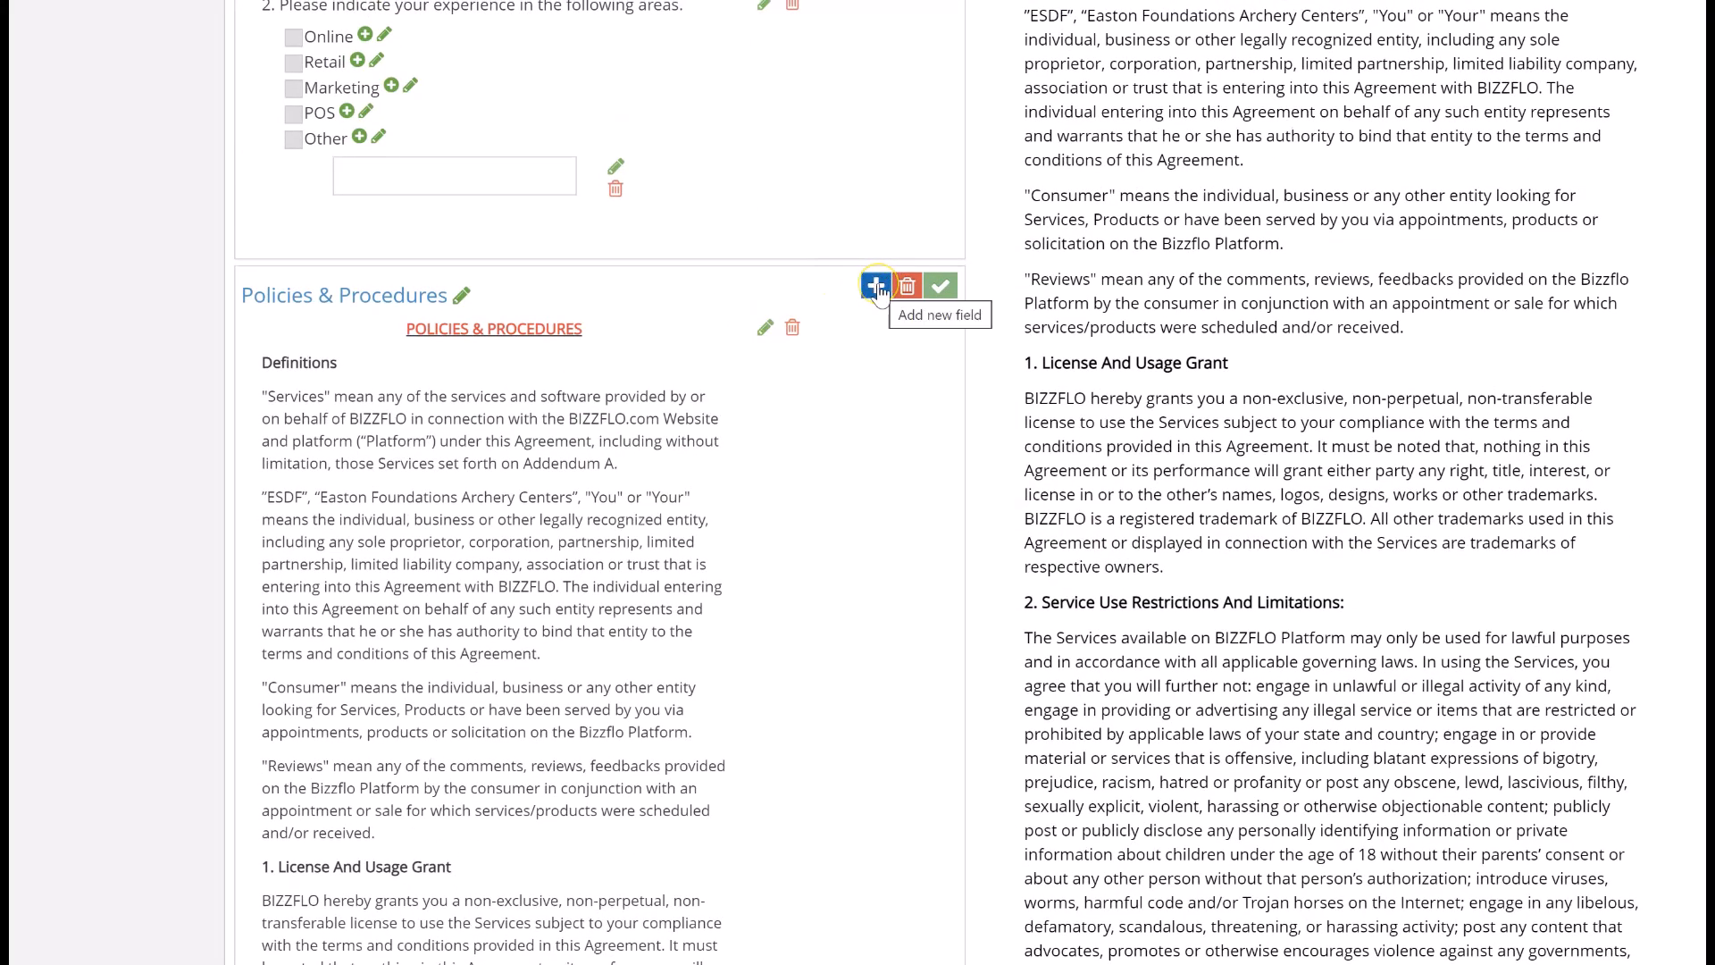
click(877, 286)
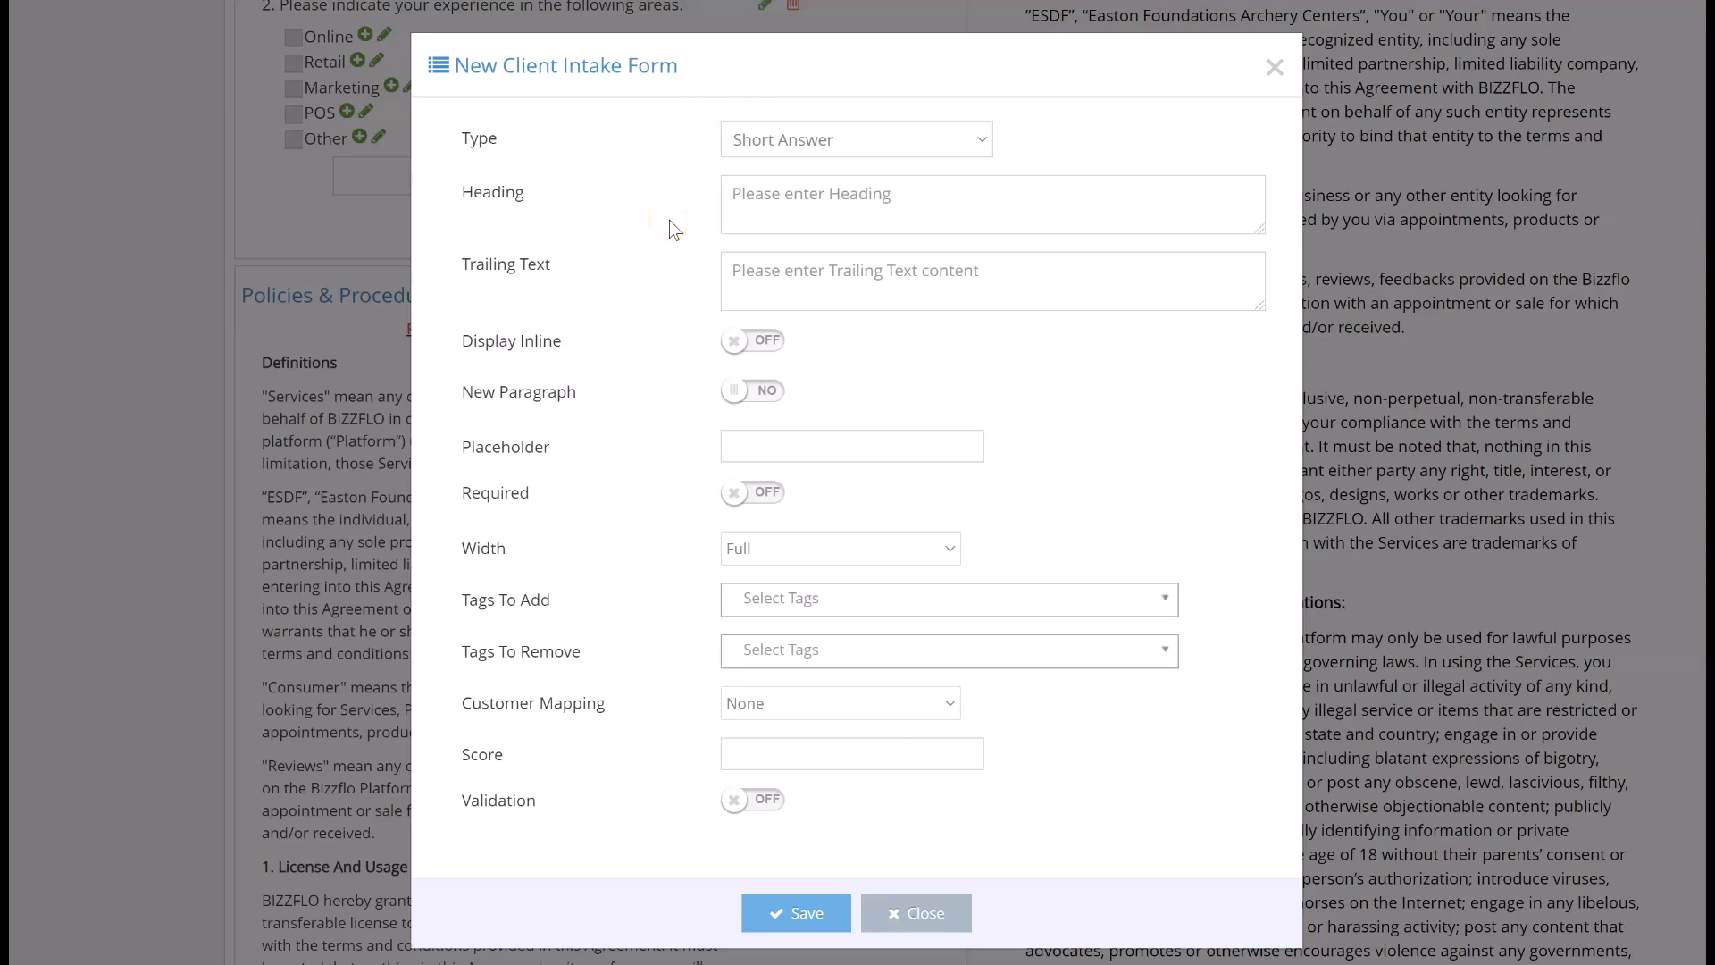
click(748, 152)
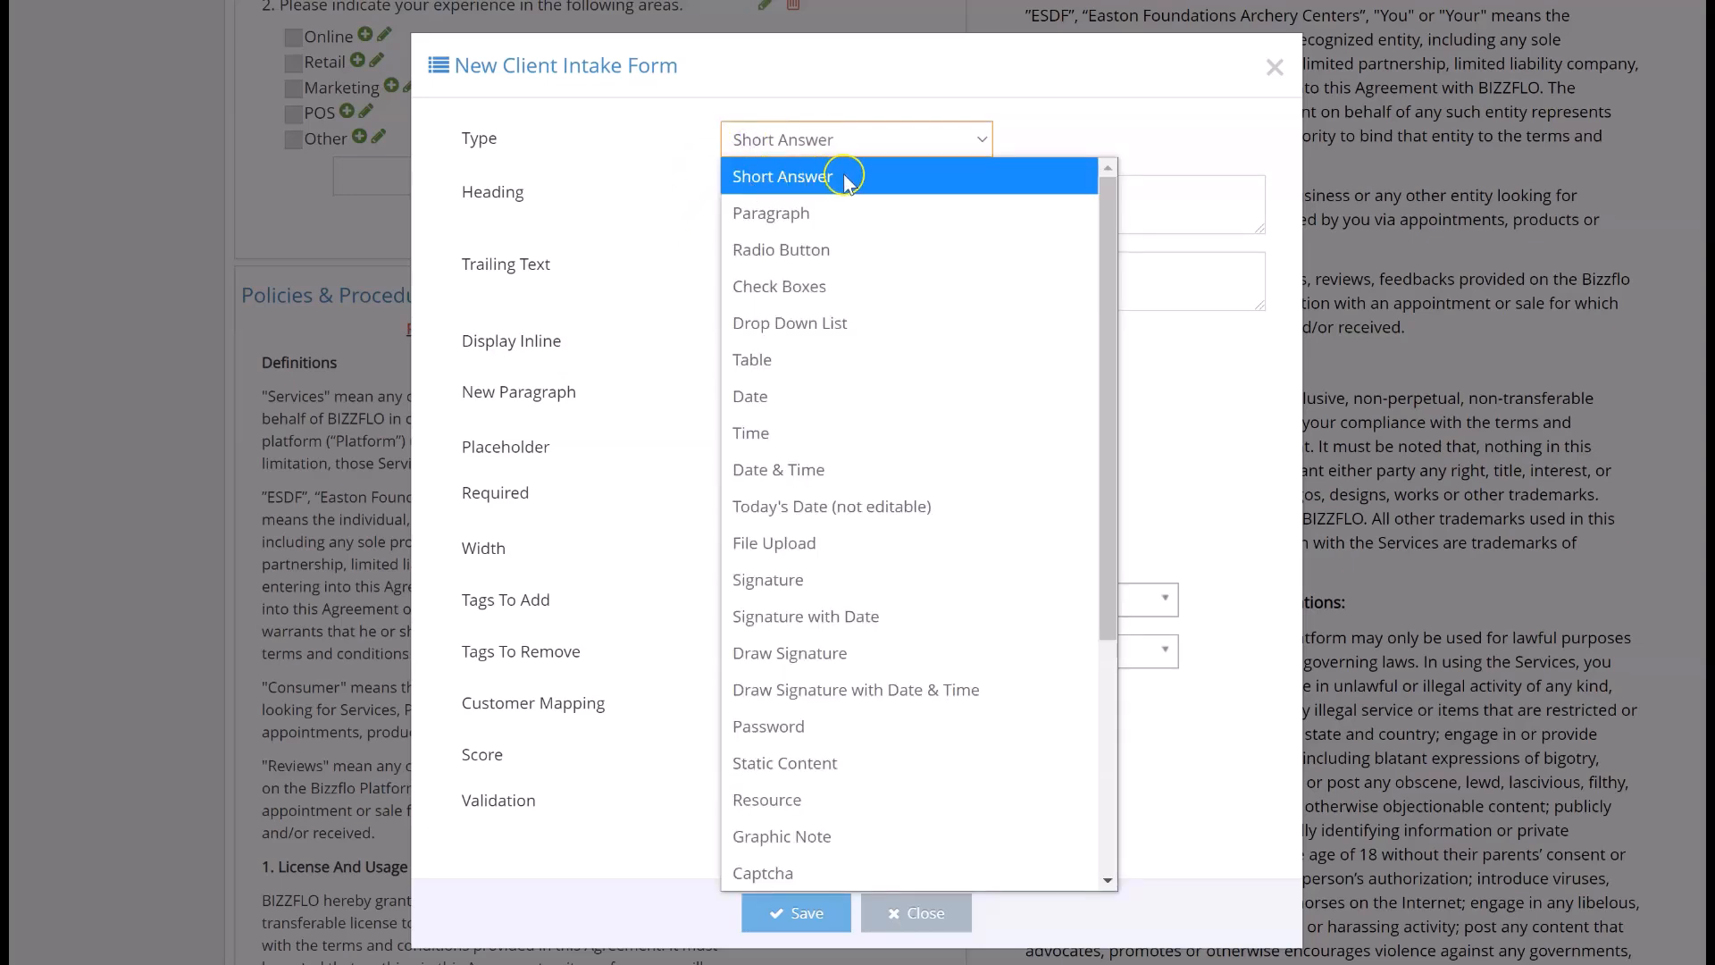
click(845, 177)
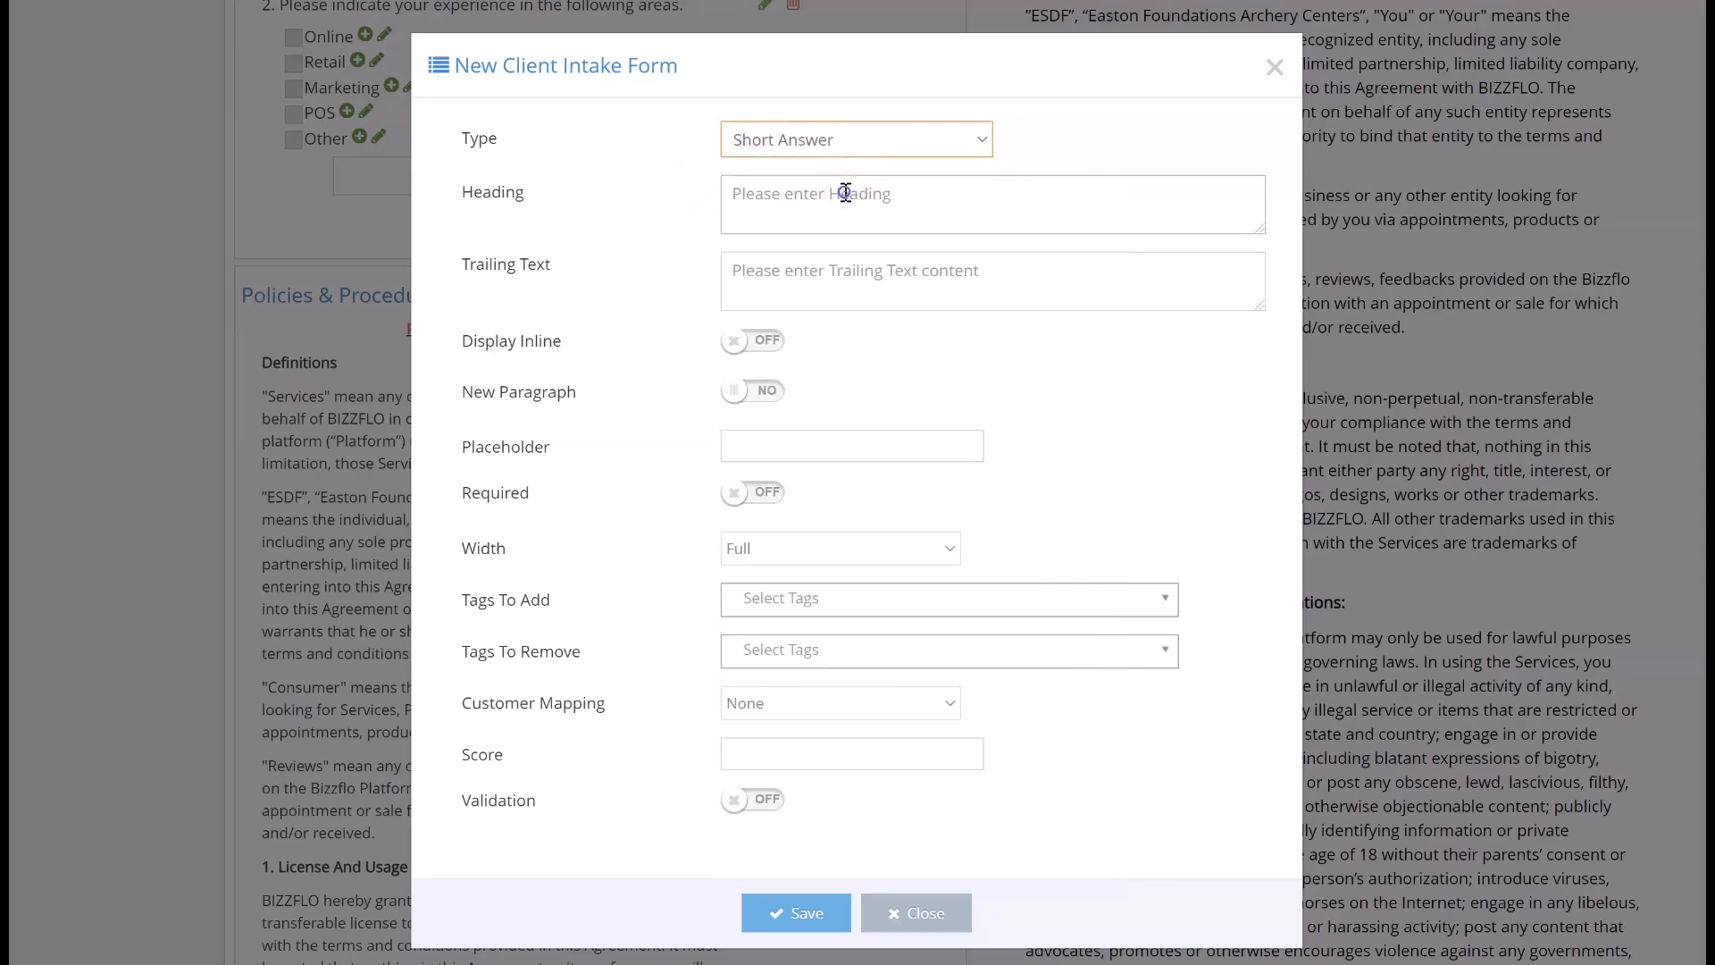
- Enter the heading "I," and the trailing text "hereby acknowledge that I have read the above statement and my signature below provides my consent."
click(845, 193)
text(I,)
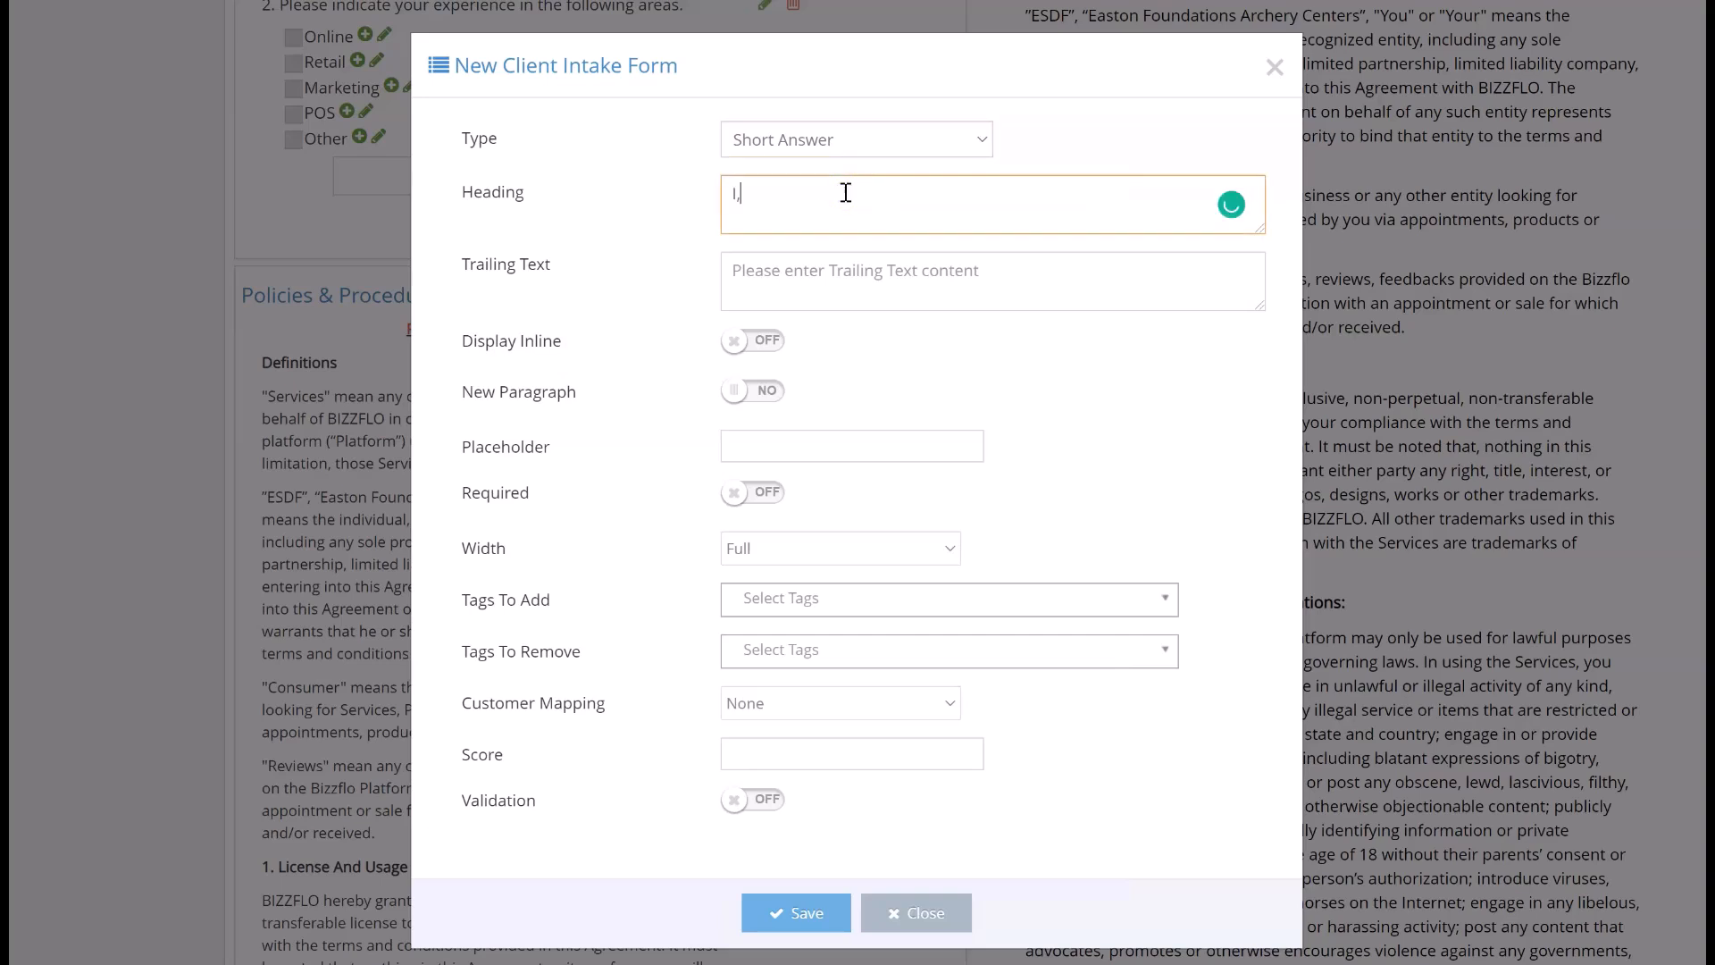
click(827, 264)
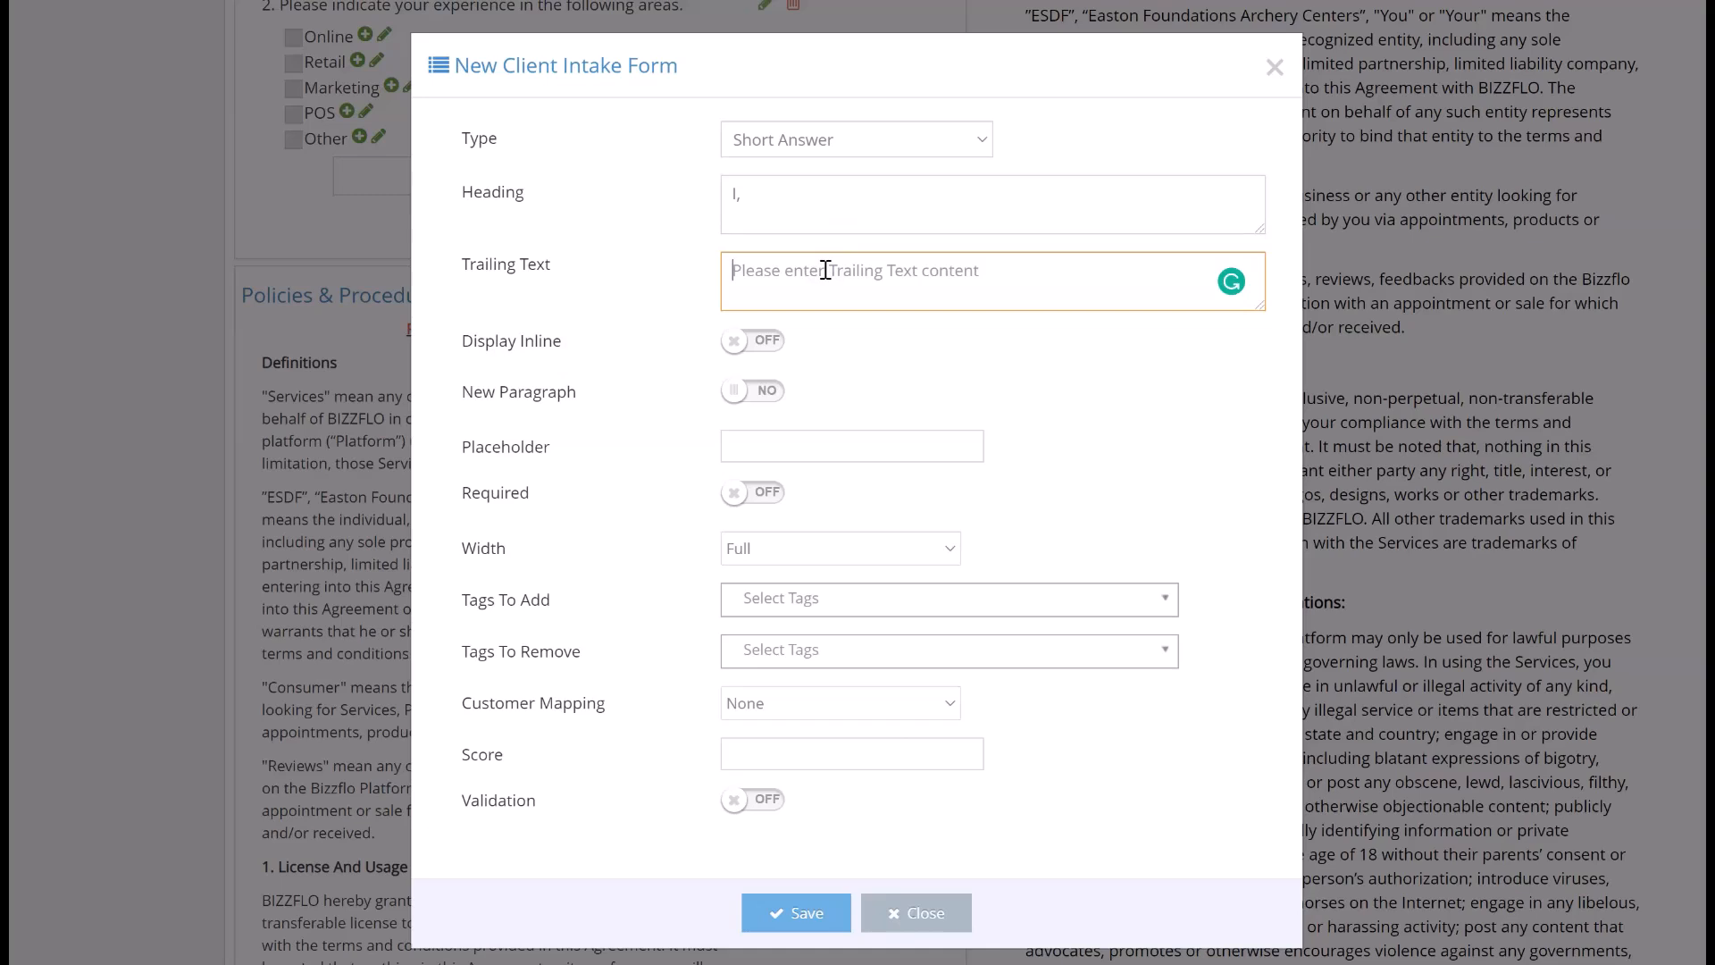
text(hereby acknowledge that I have read the above statement and my signature below provides my consent.)
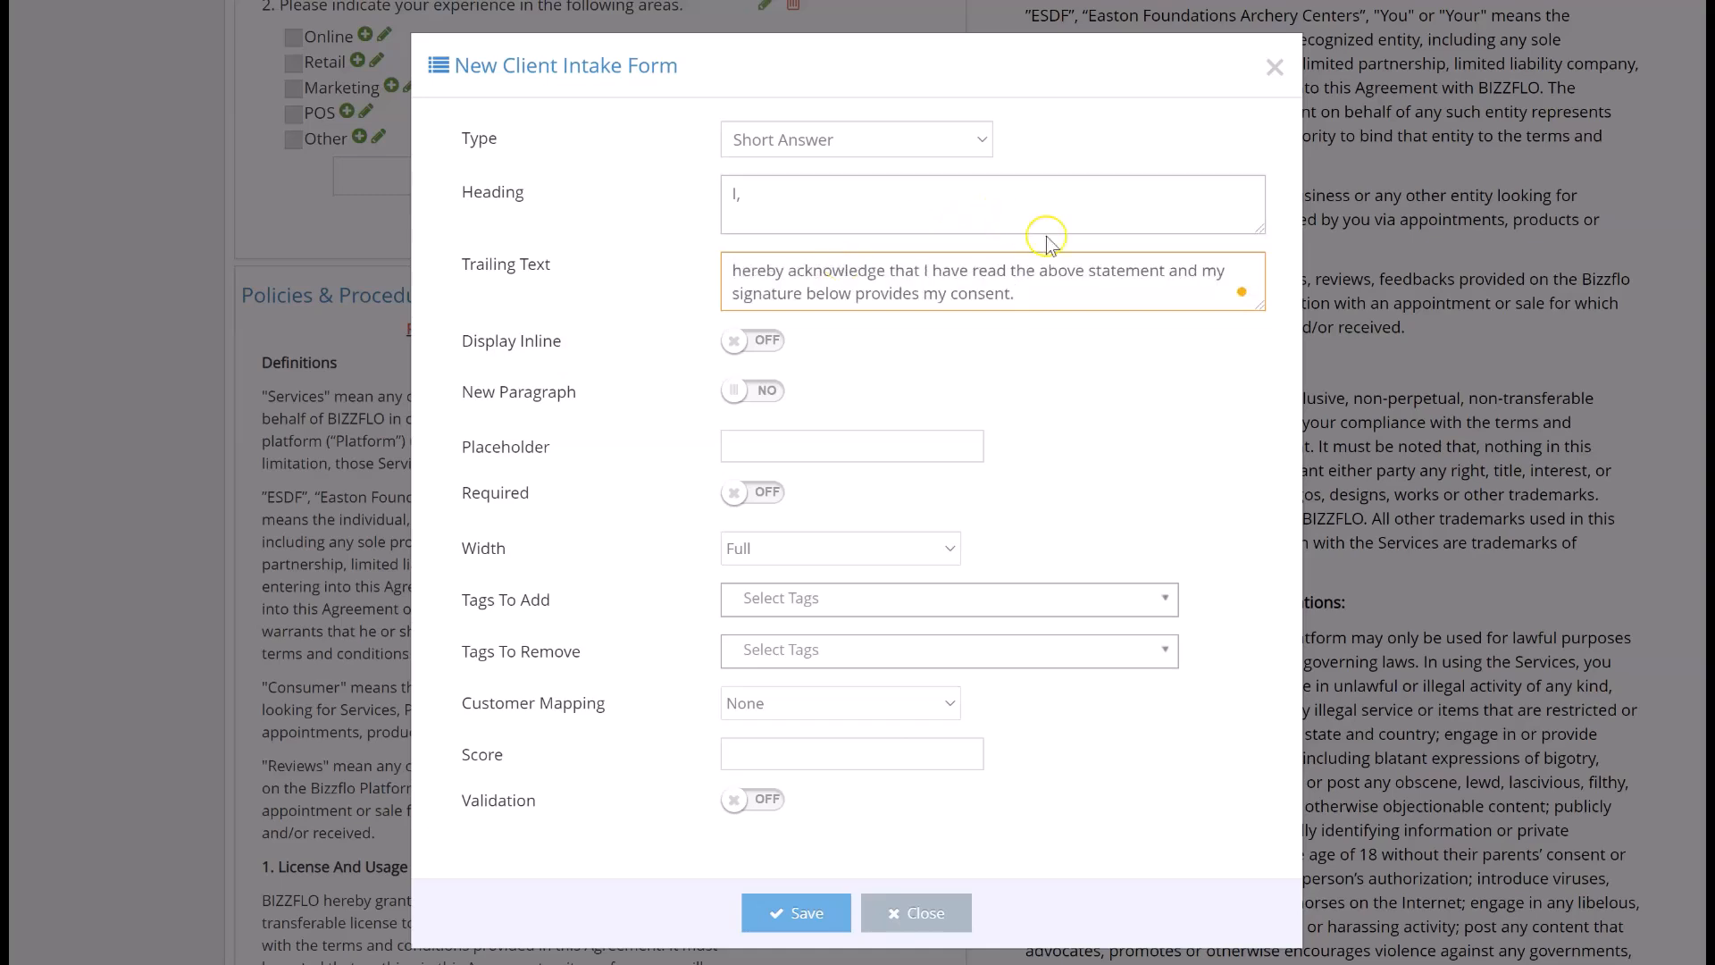
click(801, 277)
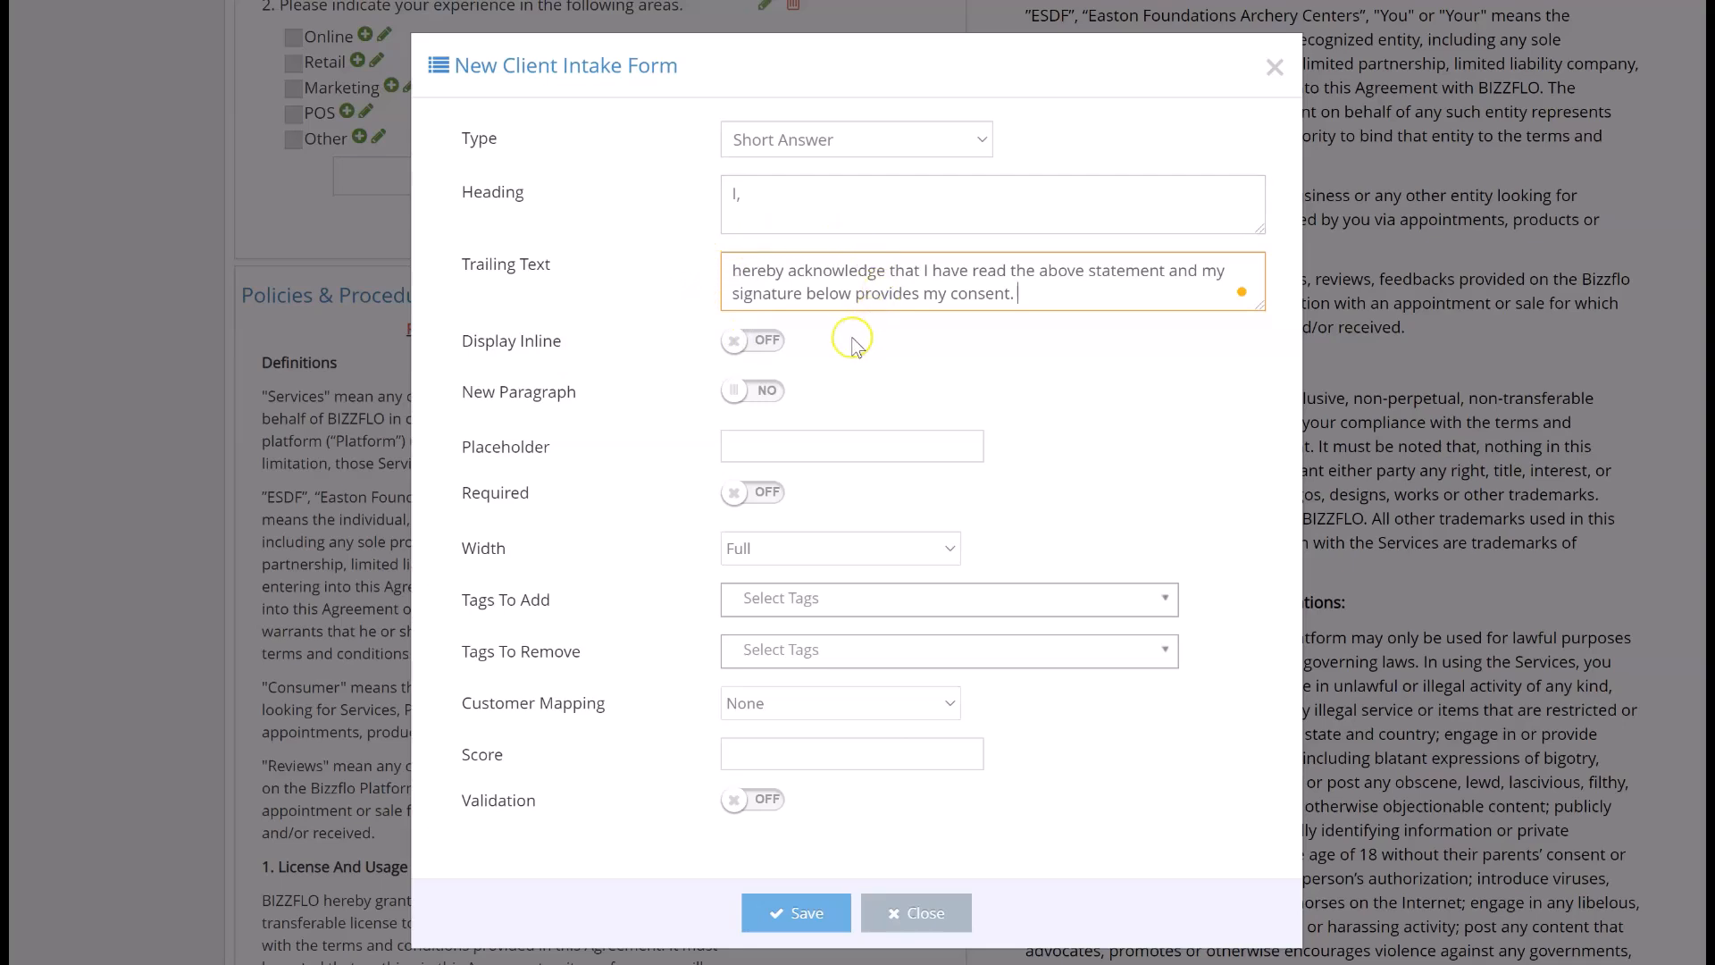
- Display the short answer field inline at 2-x width with the placeholder "Initial", make it required and save it
click(747, 343)
click(745, 386)
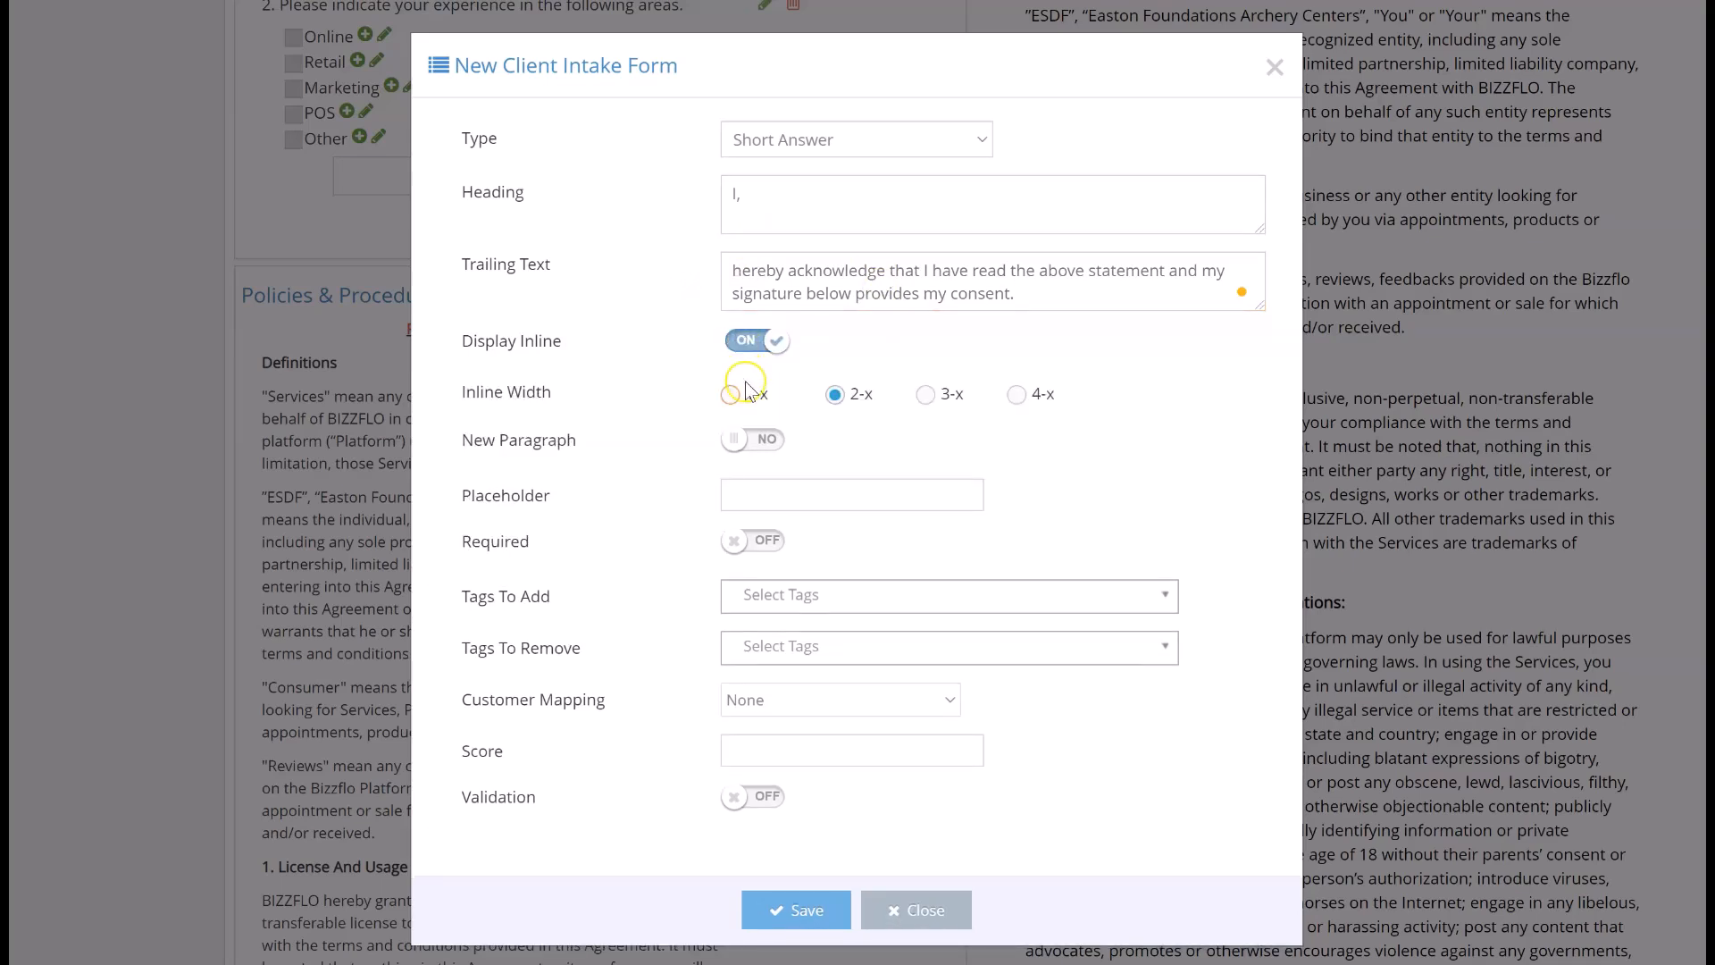
click(932, 394)
click(1014, 393)
click(841, 493)
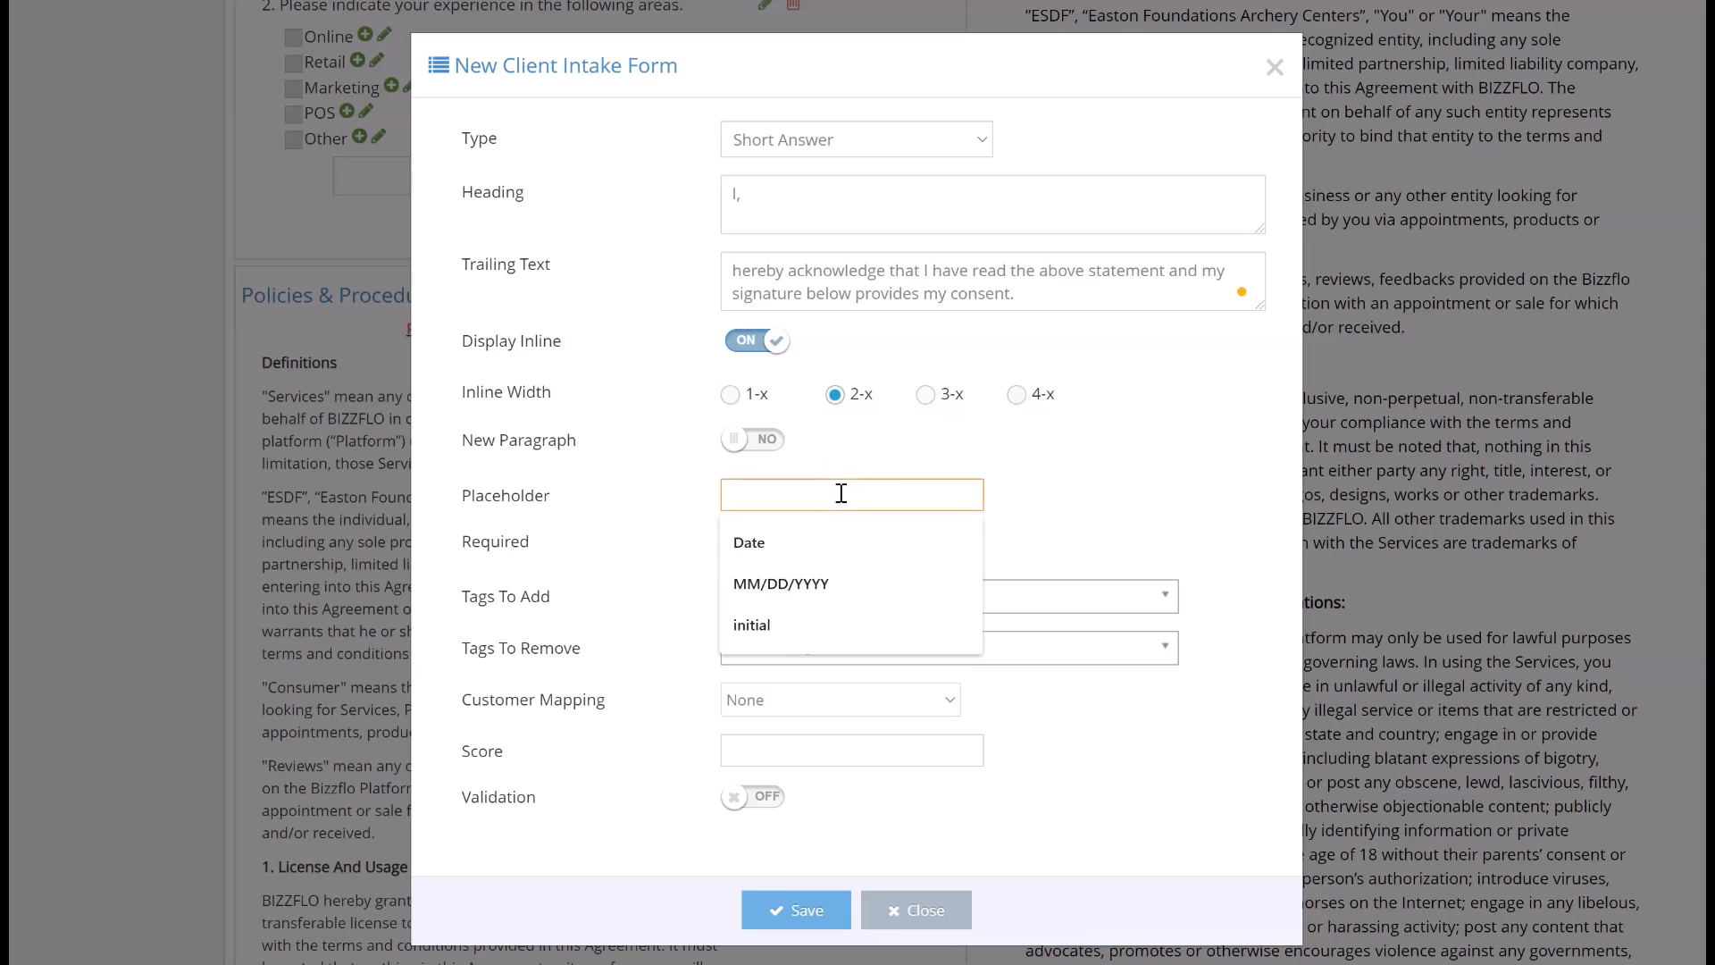
text(Initial)
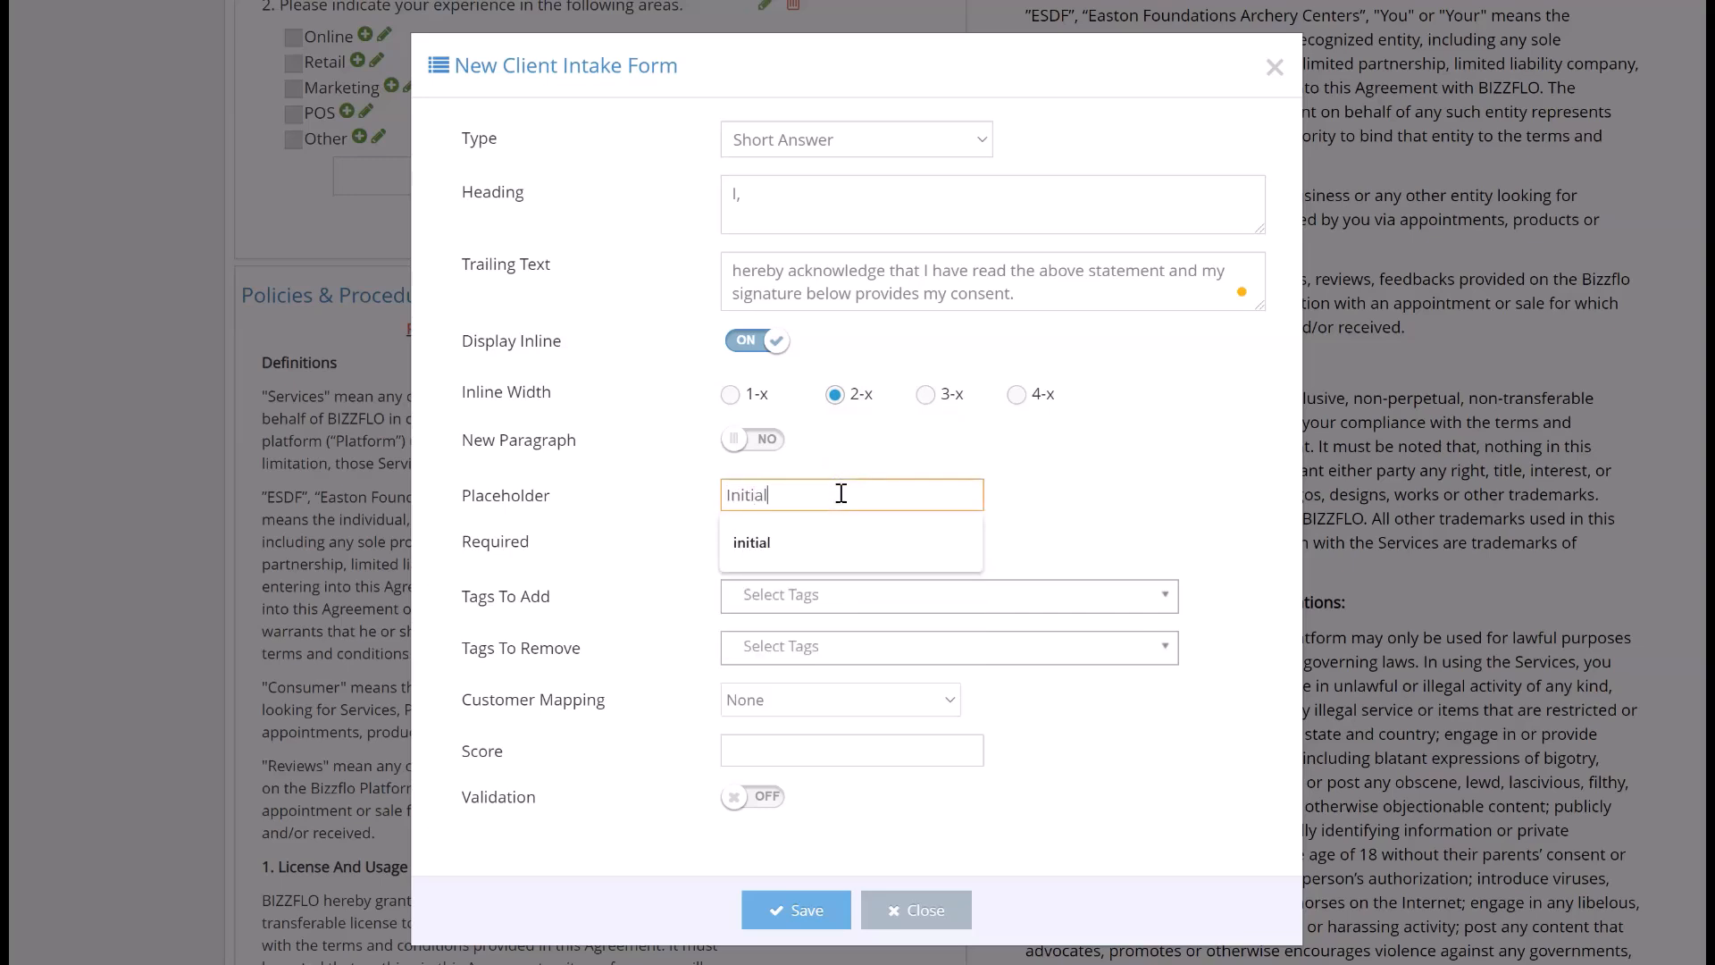
click(745, 541)
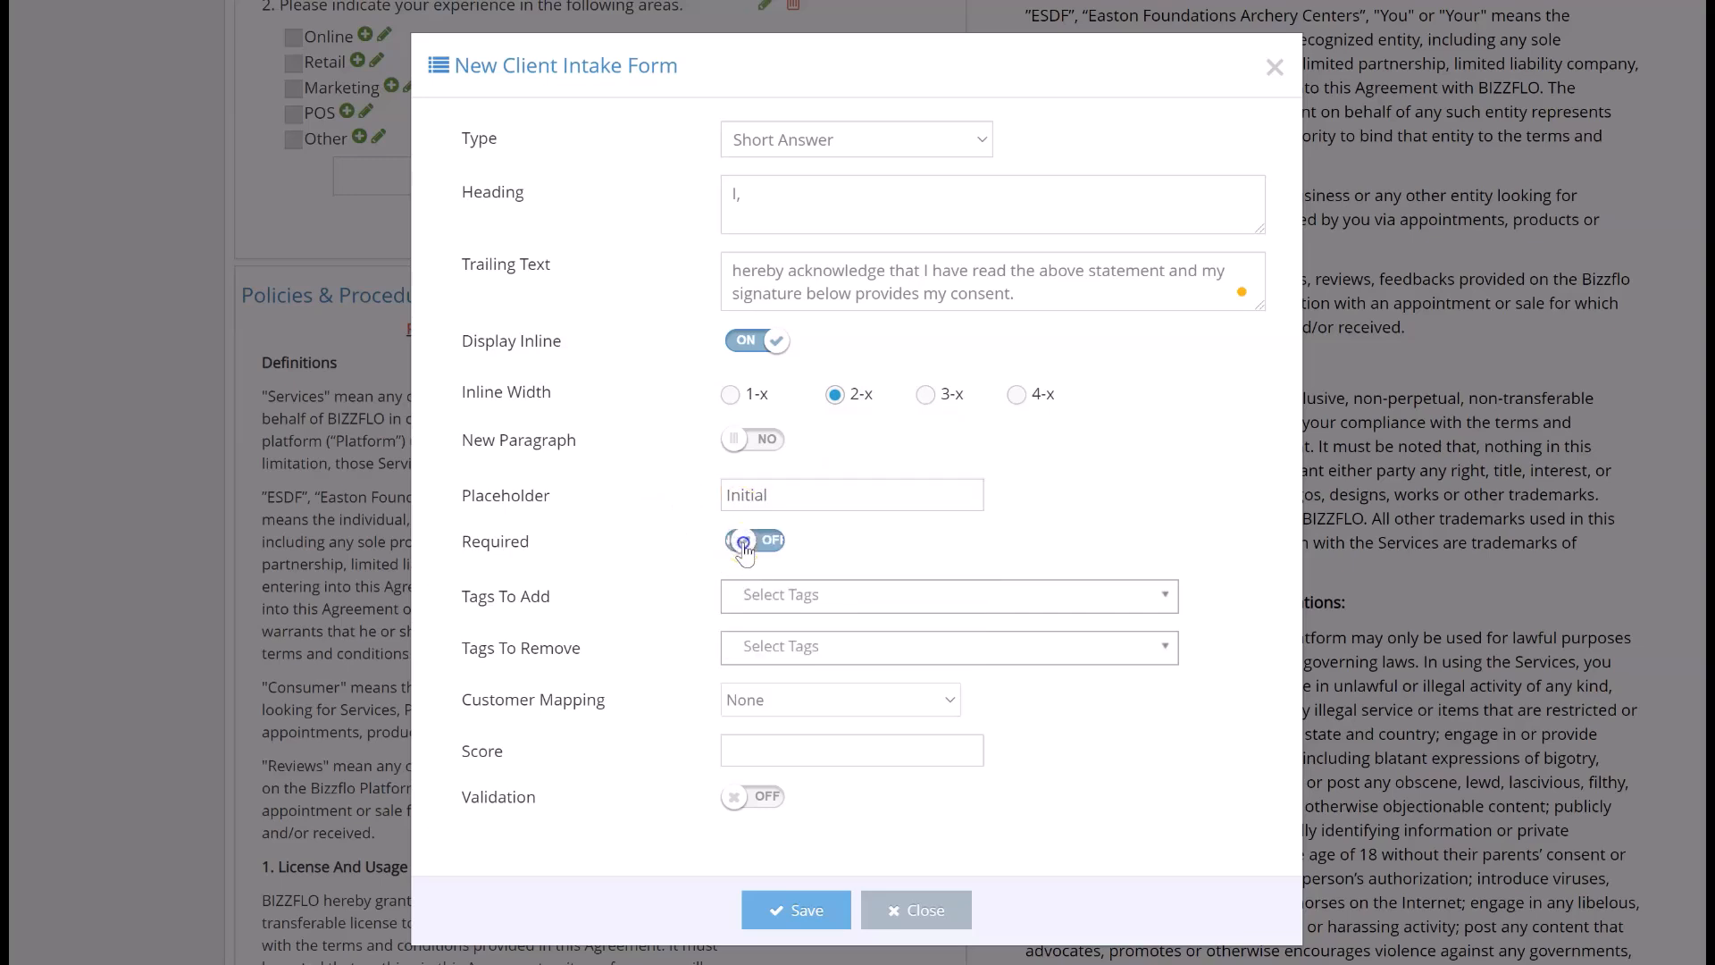
click(783, 913)
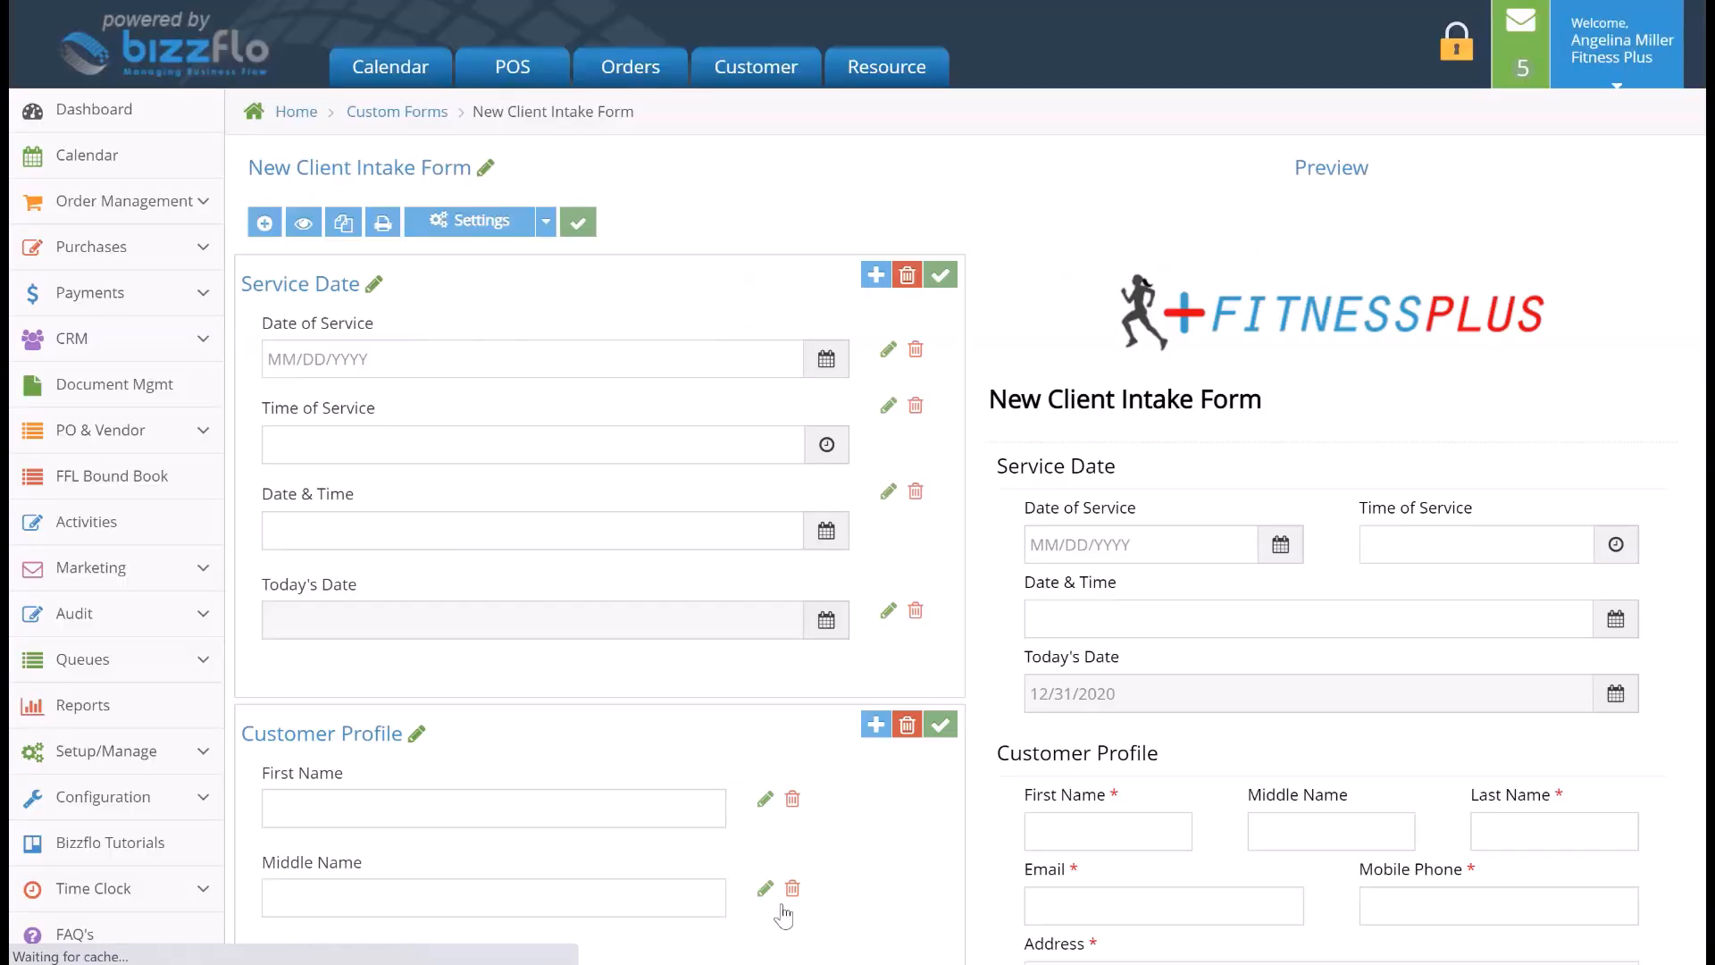
- Start another new field in the Policies & Procedures section with the type Date
scroll(780, 904, down, 12)
scroll(781, 911, down, 15)
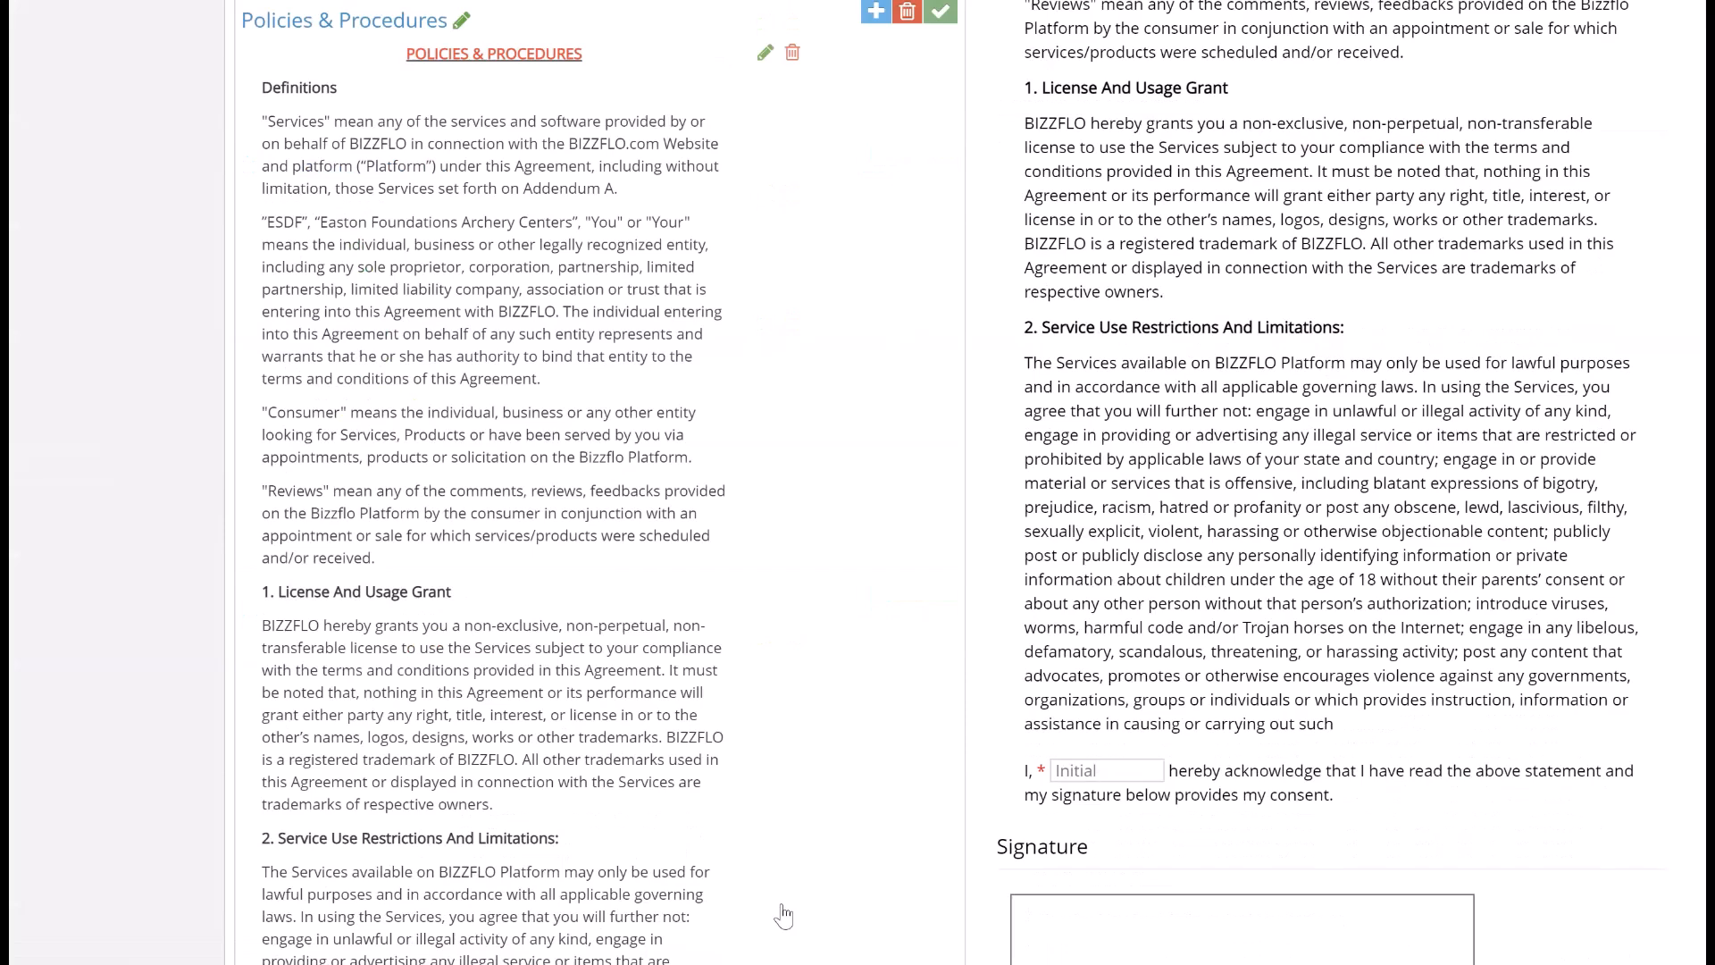
click(676, 715)
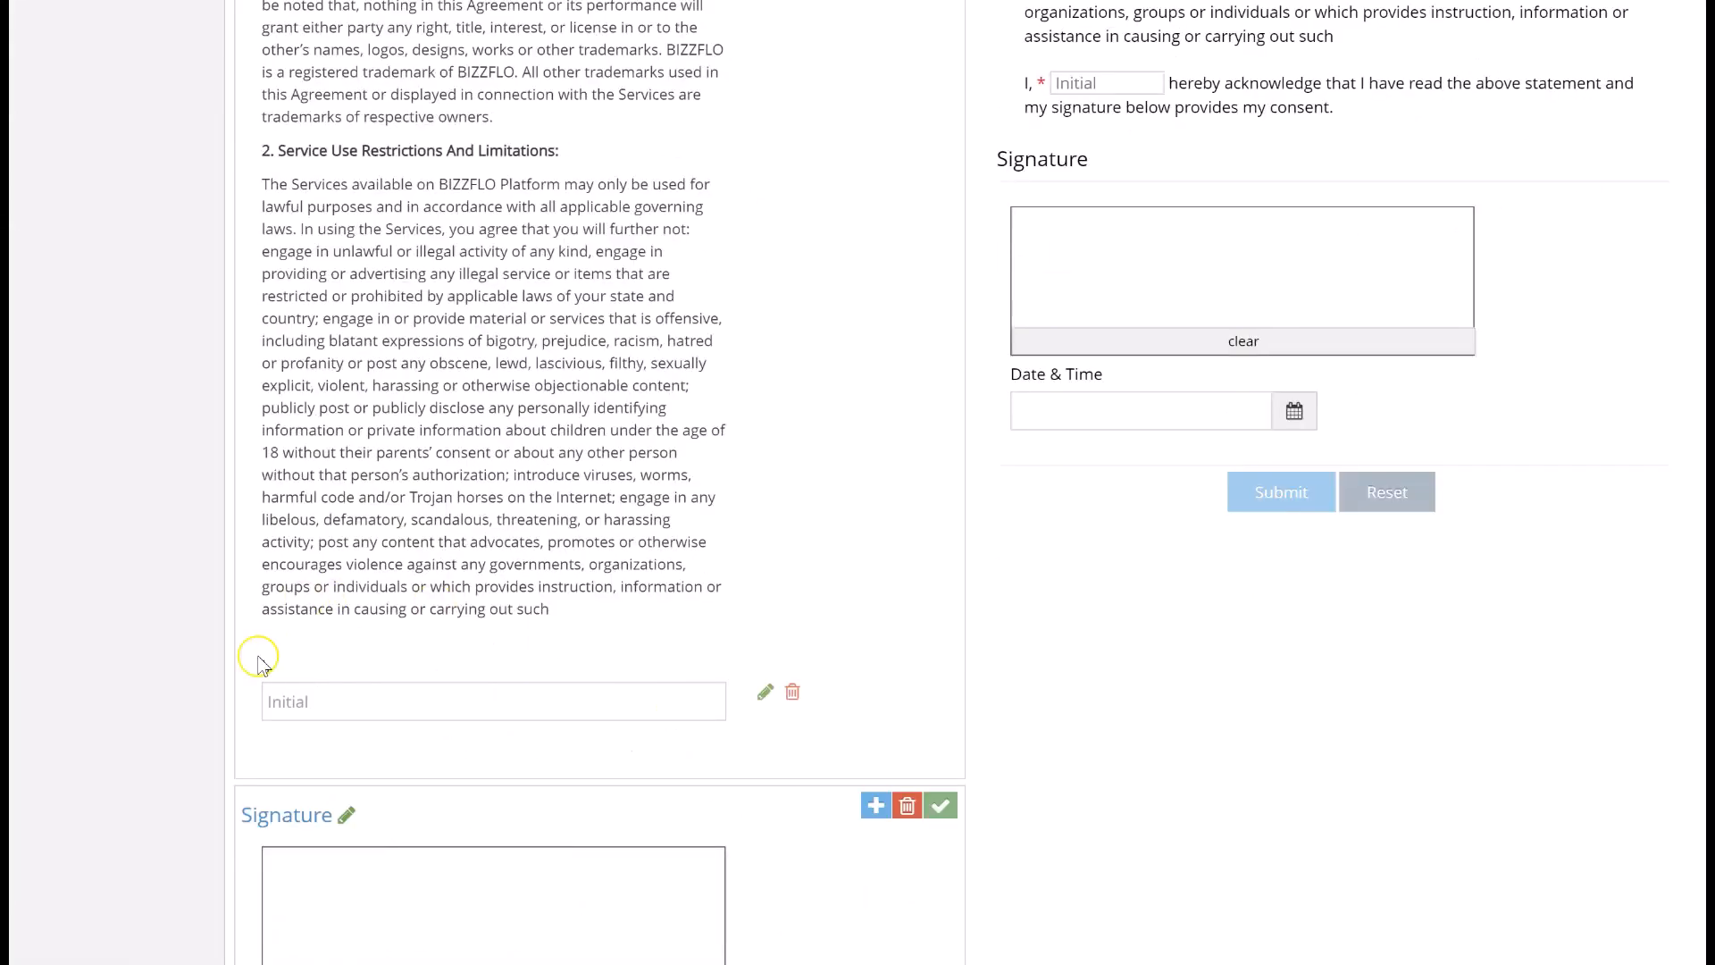
scroll(860, 565, up, 1)
scroll(860, 564, up, 3)
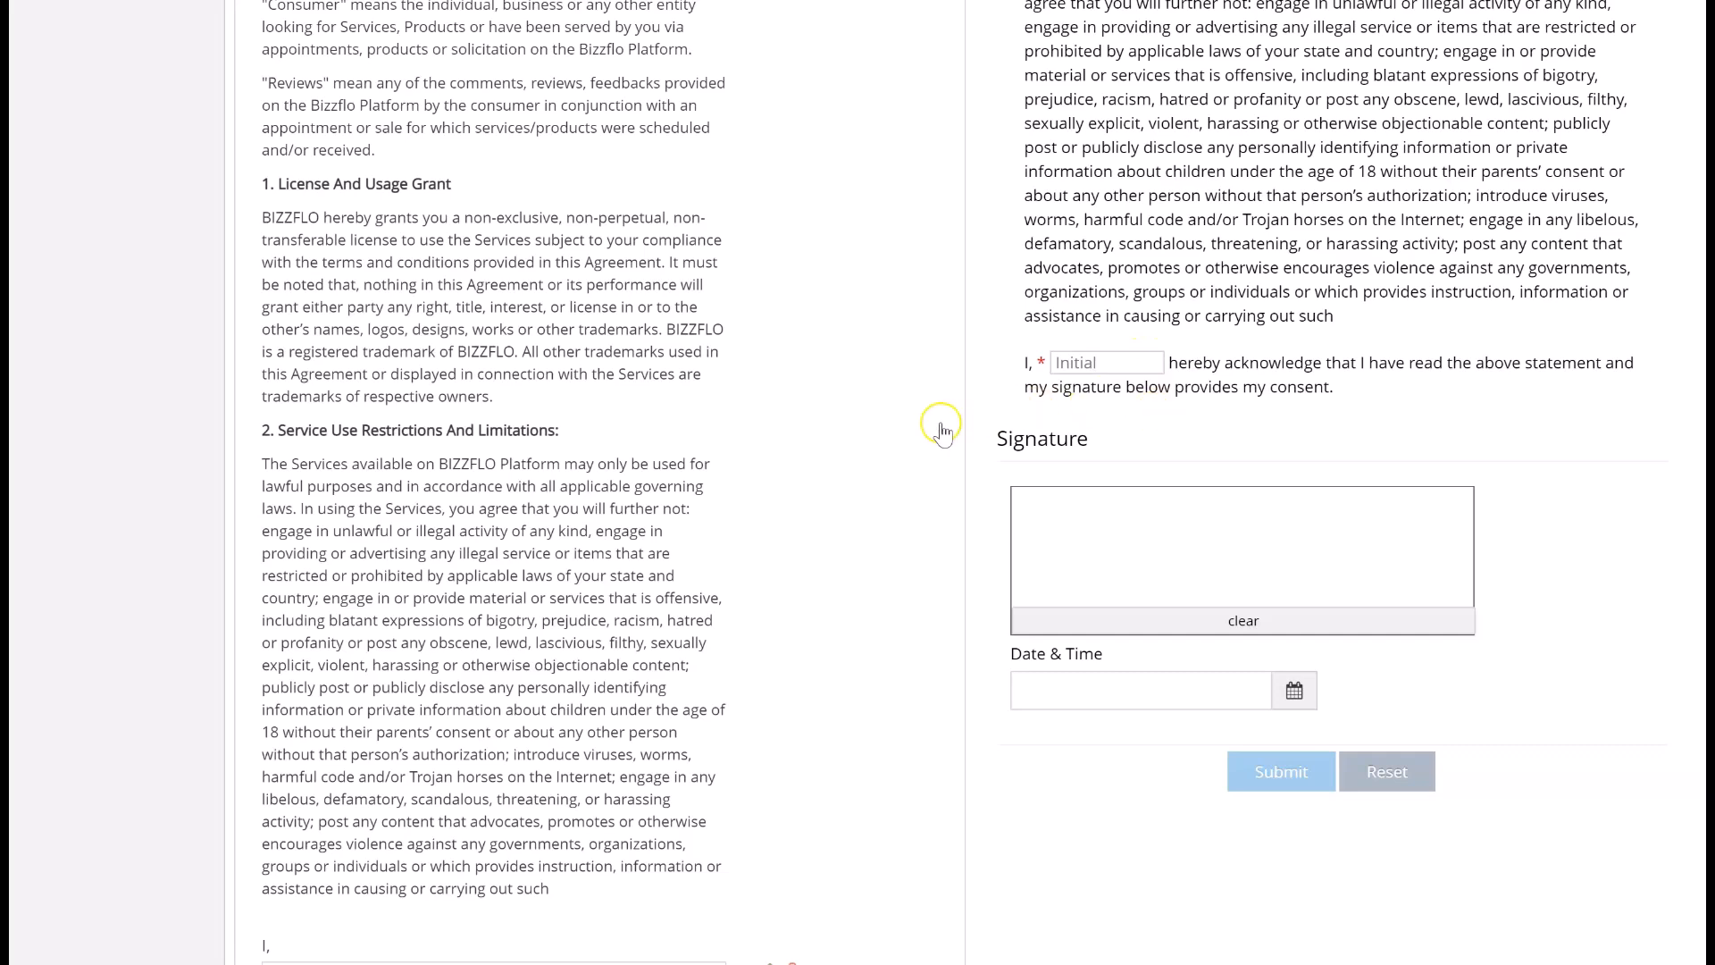
scroll(943, 438, up, 7)
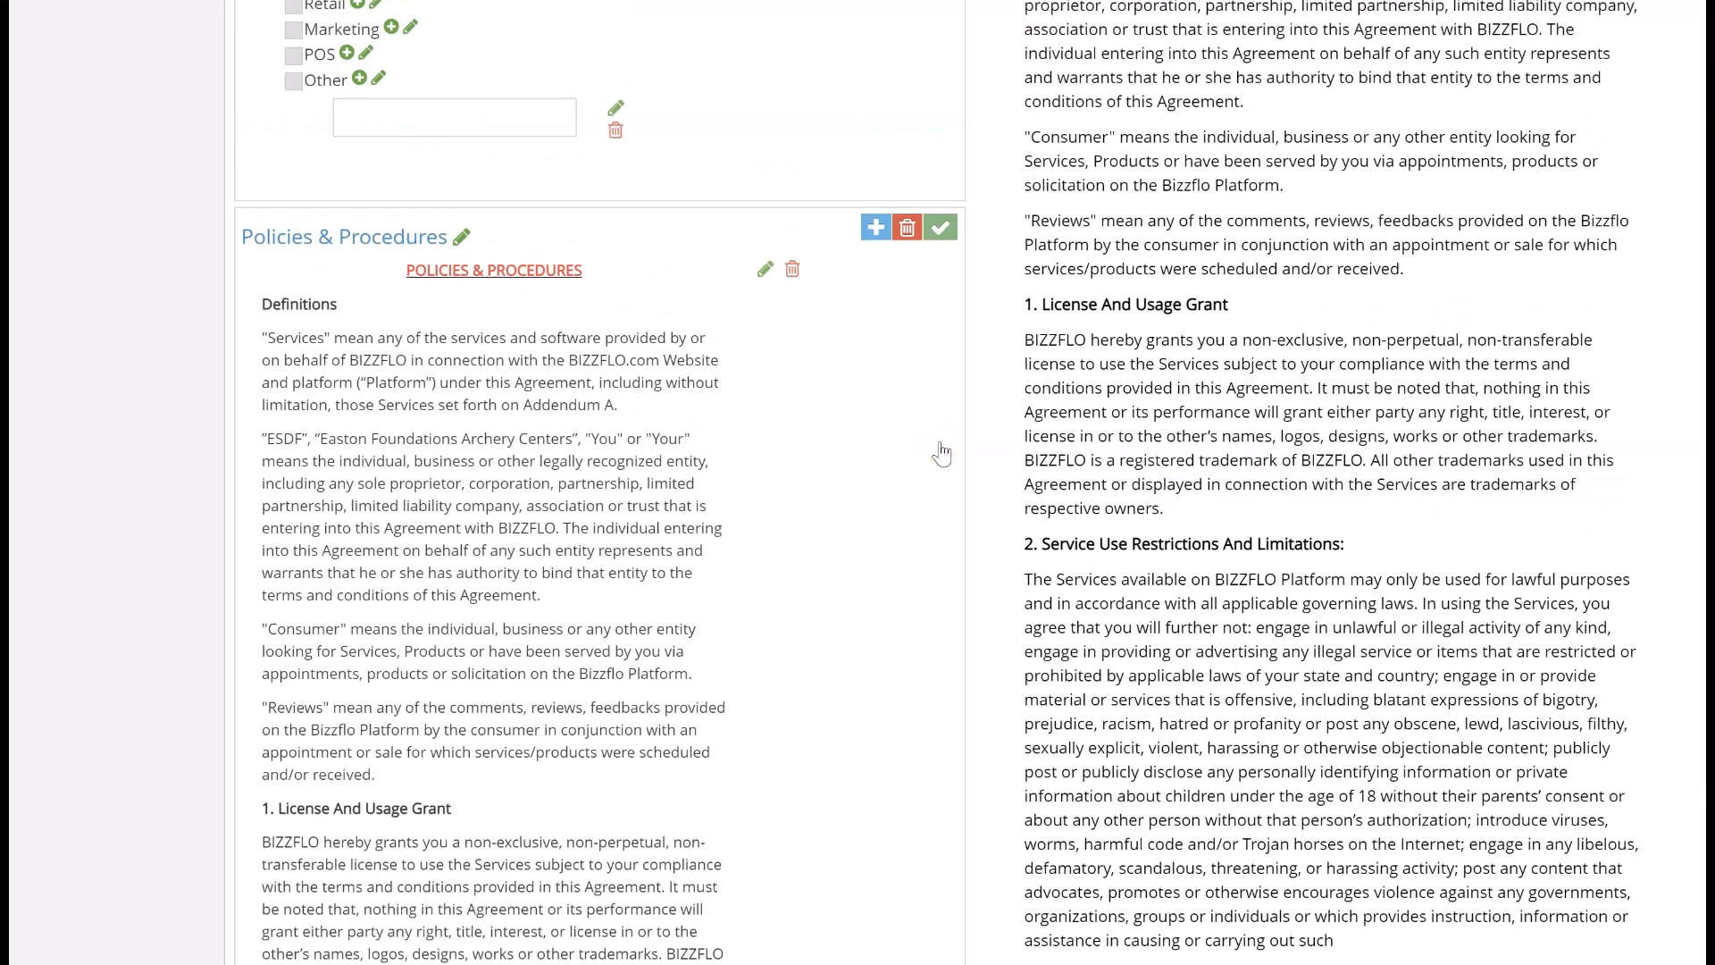
click(875, 228)
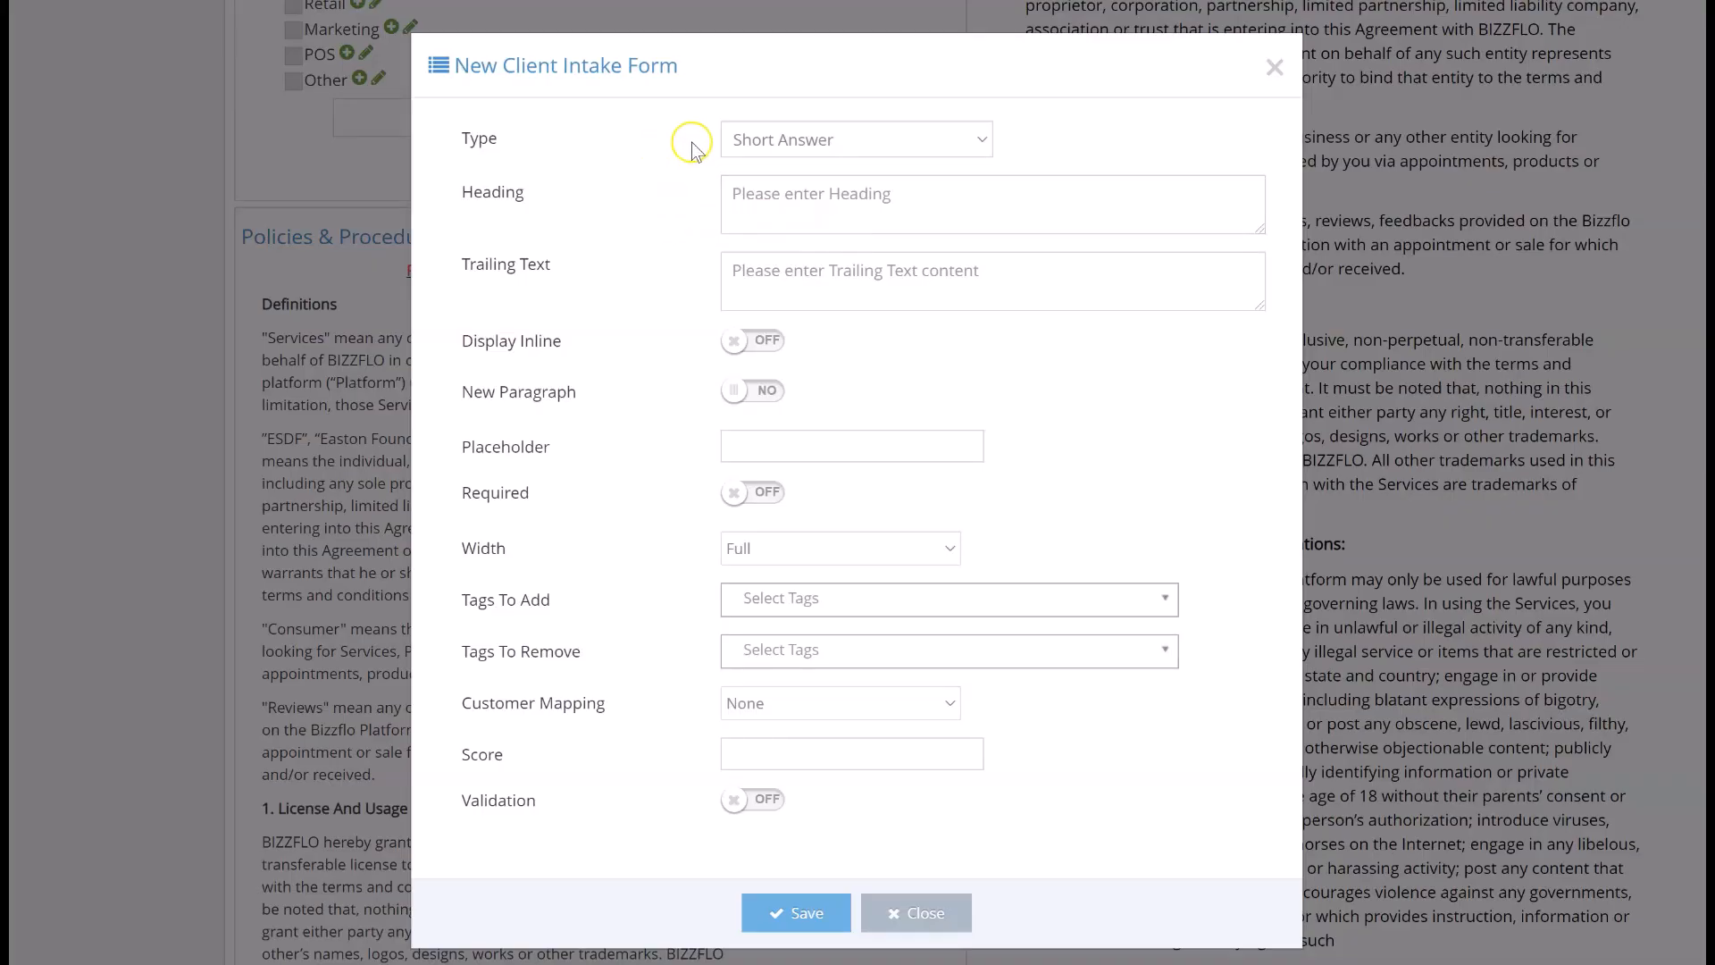
click(755, 148)
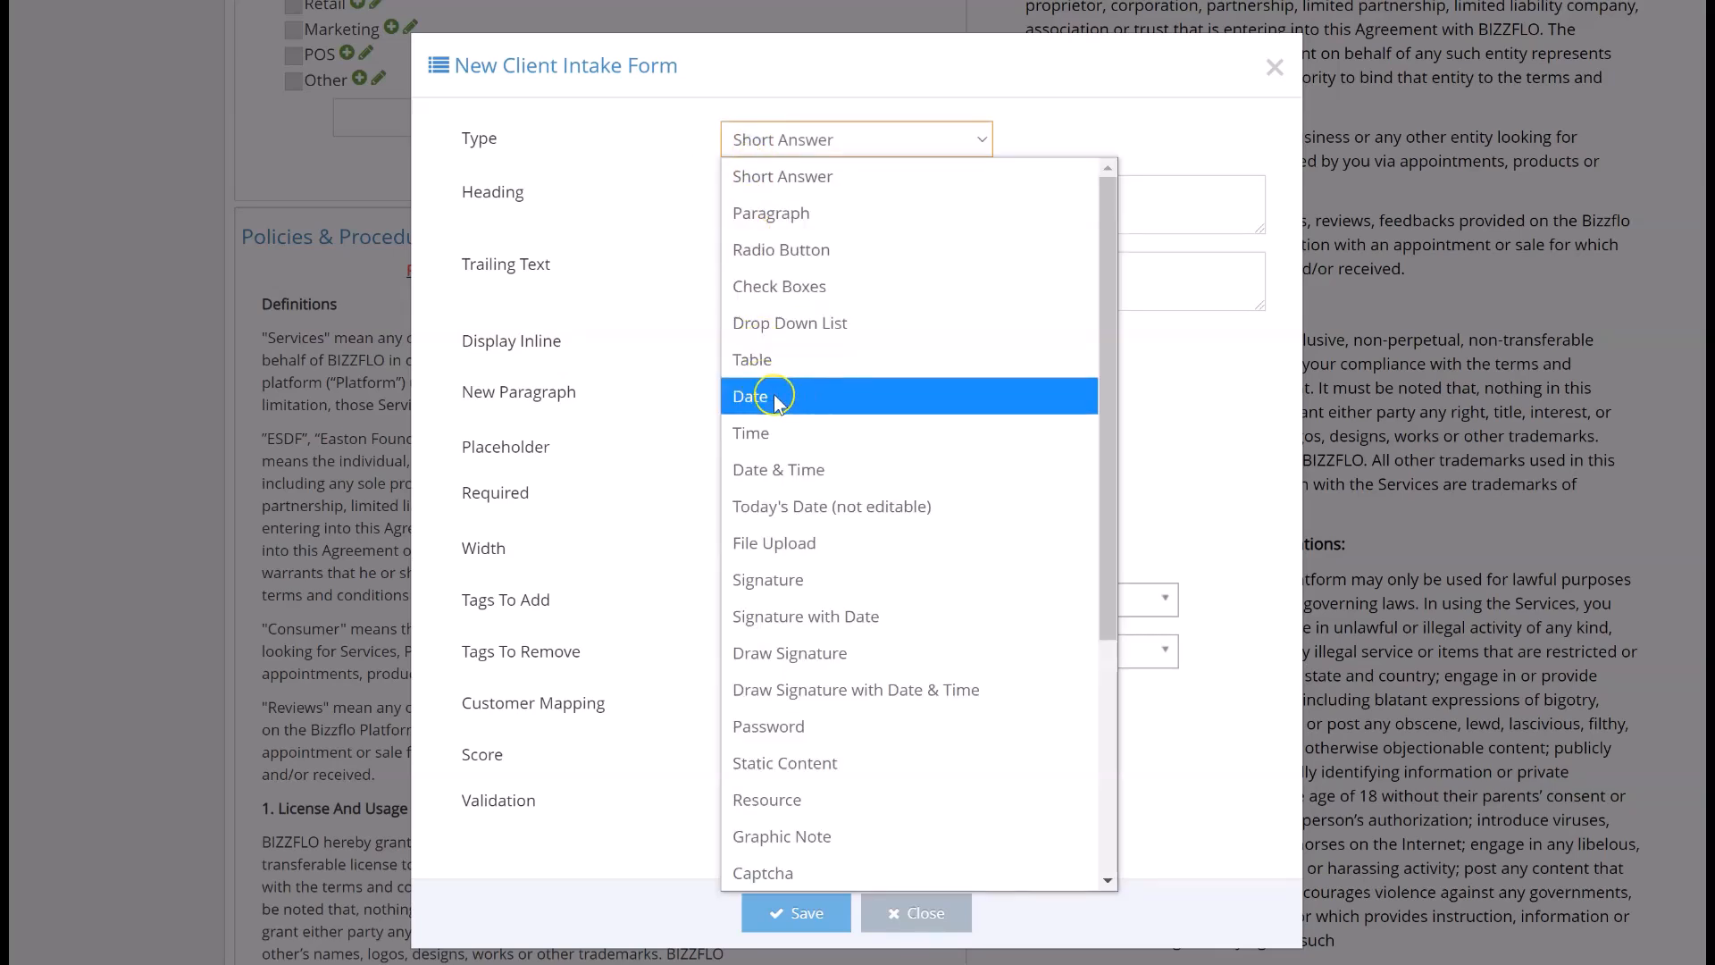
click(734, 396)
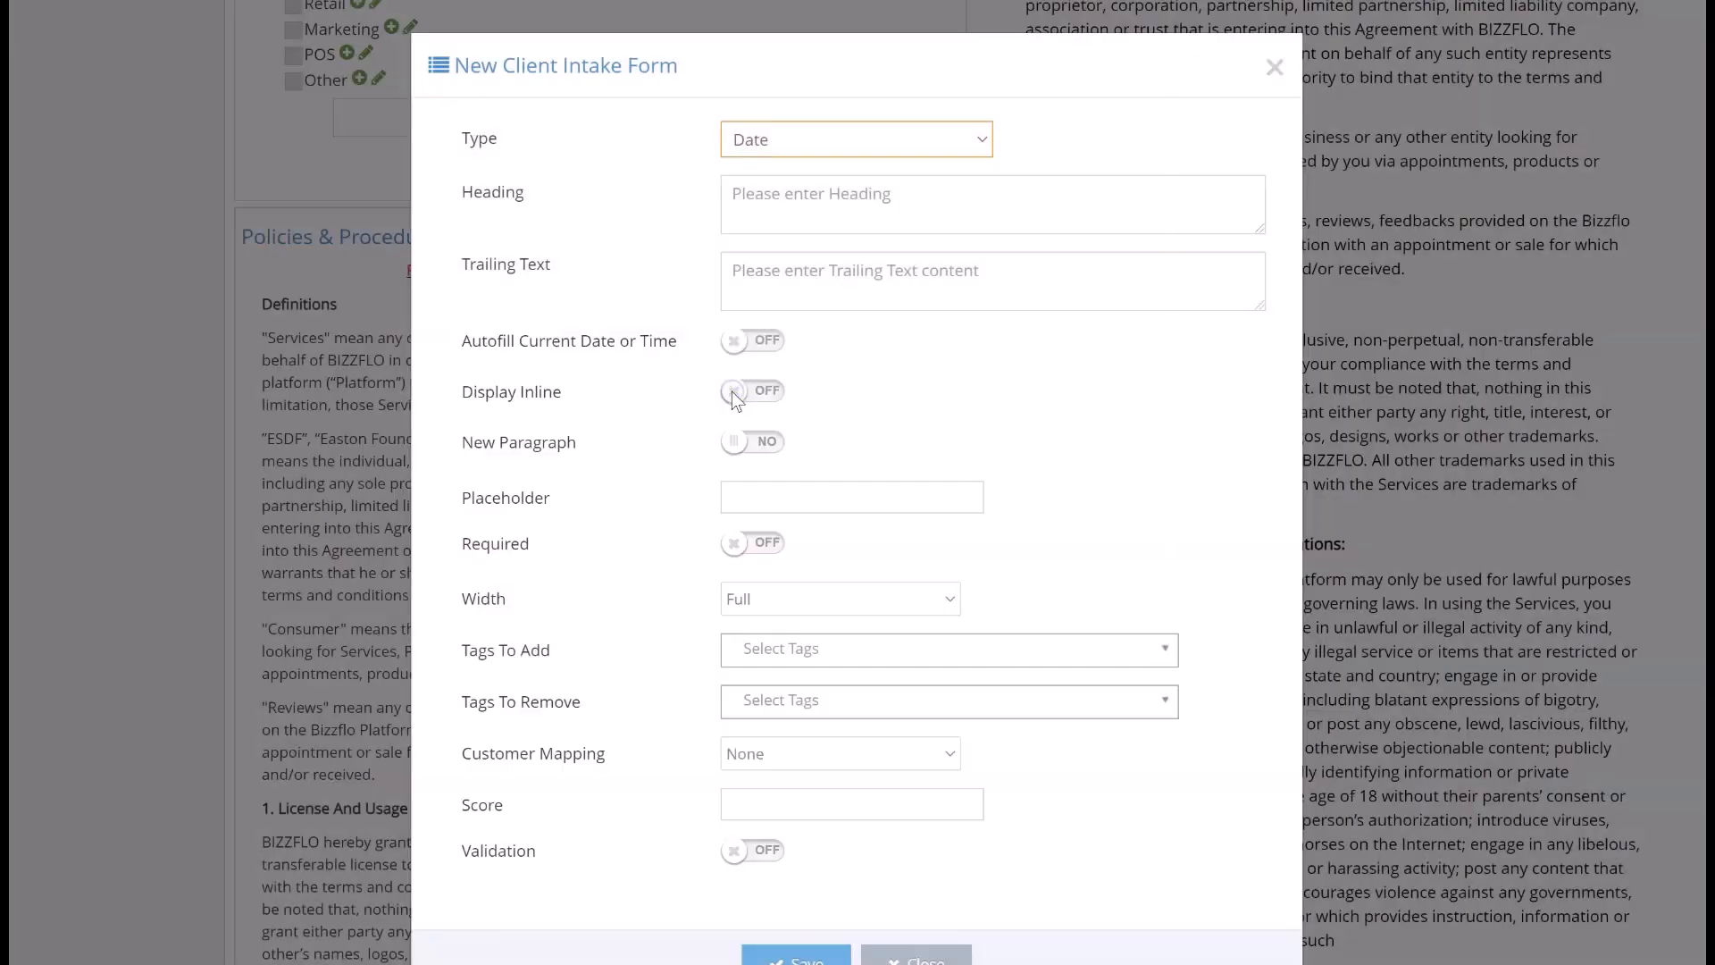
- Enter the heading "On this date," and the trailing text "I agree to abide by all of the policies and procedures of this organization."
click(734, 191)
text(On this date,)
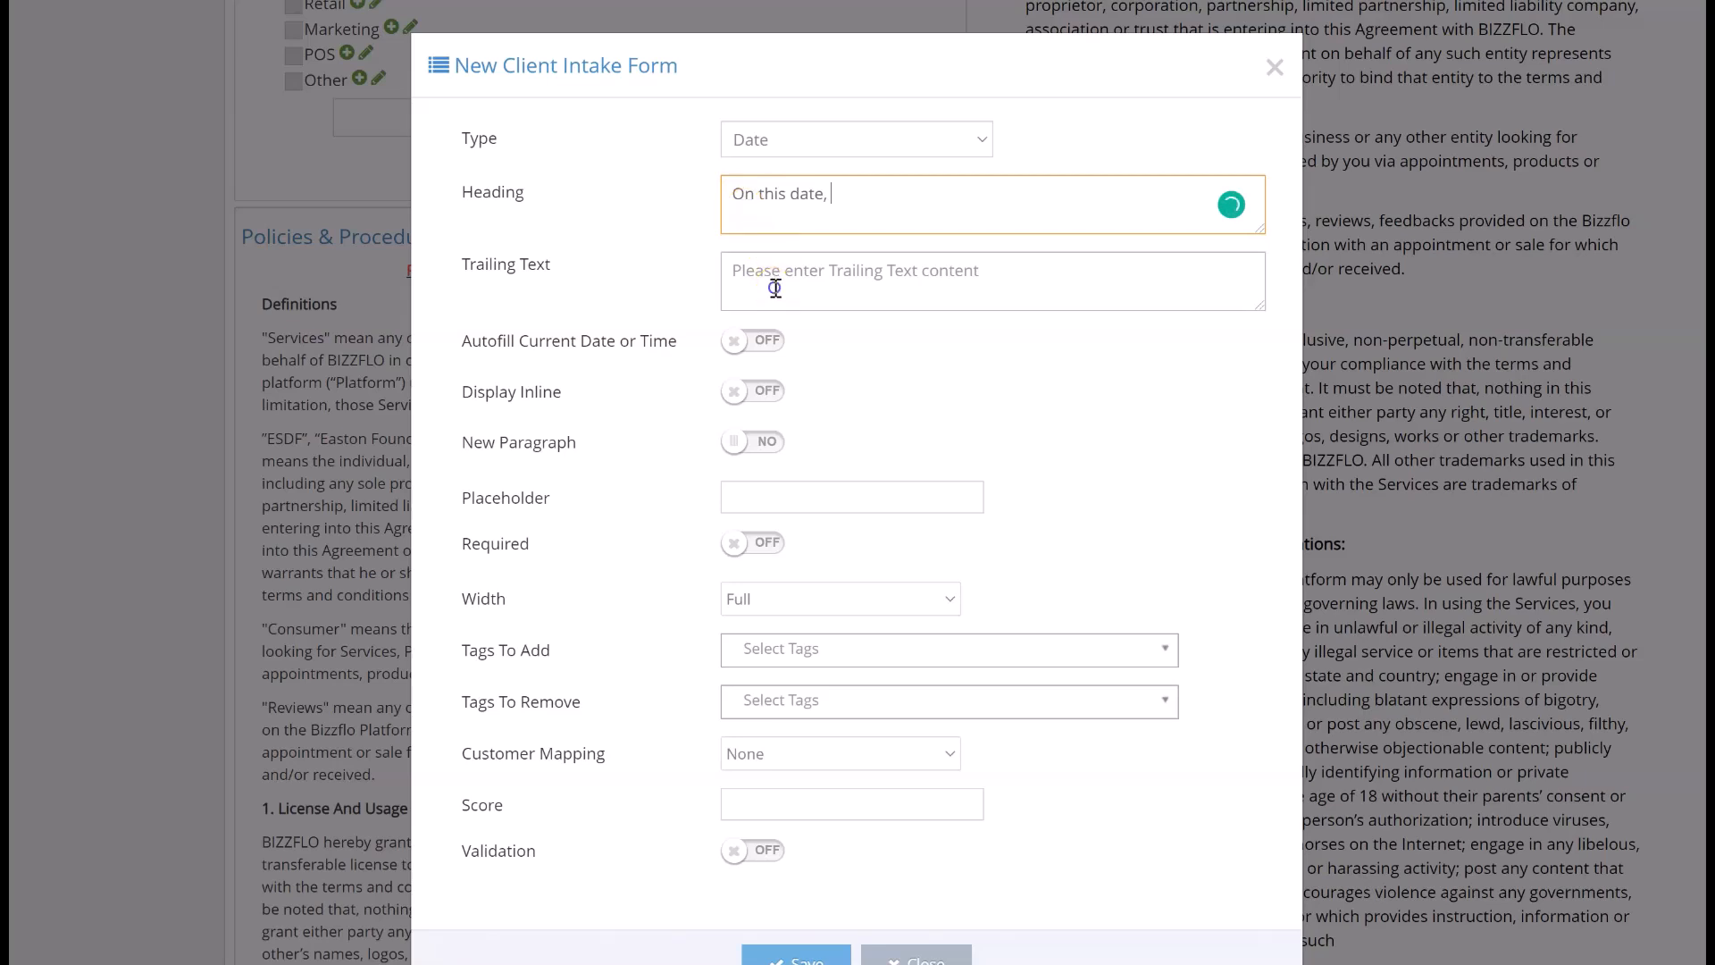
click(739, 268)
text(I agree to abide by all of the policies and procedures of this organization.)
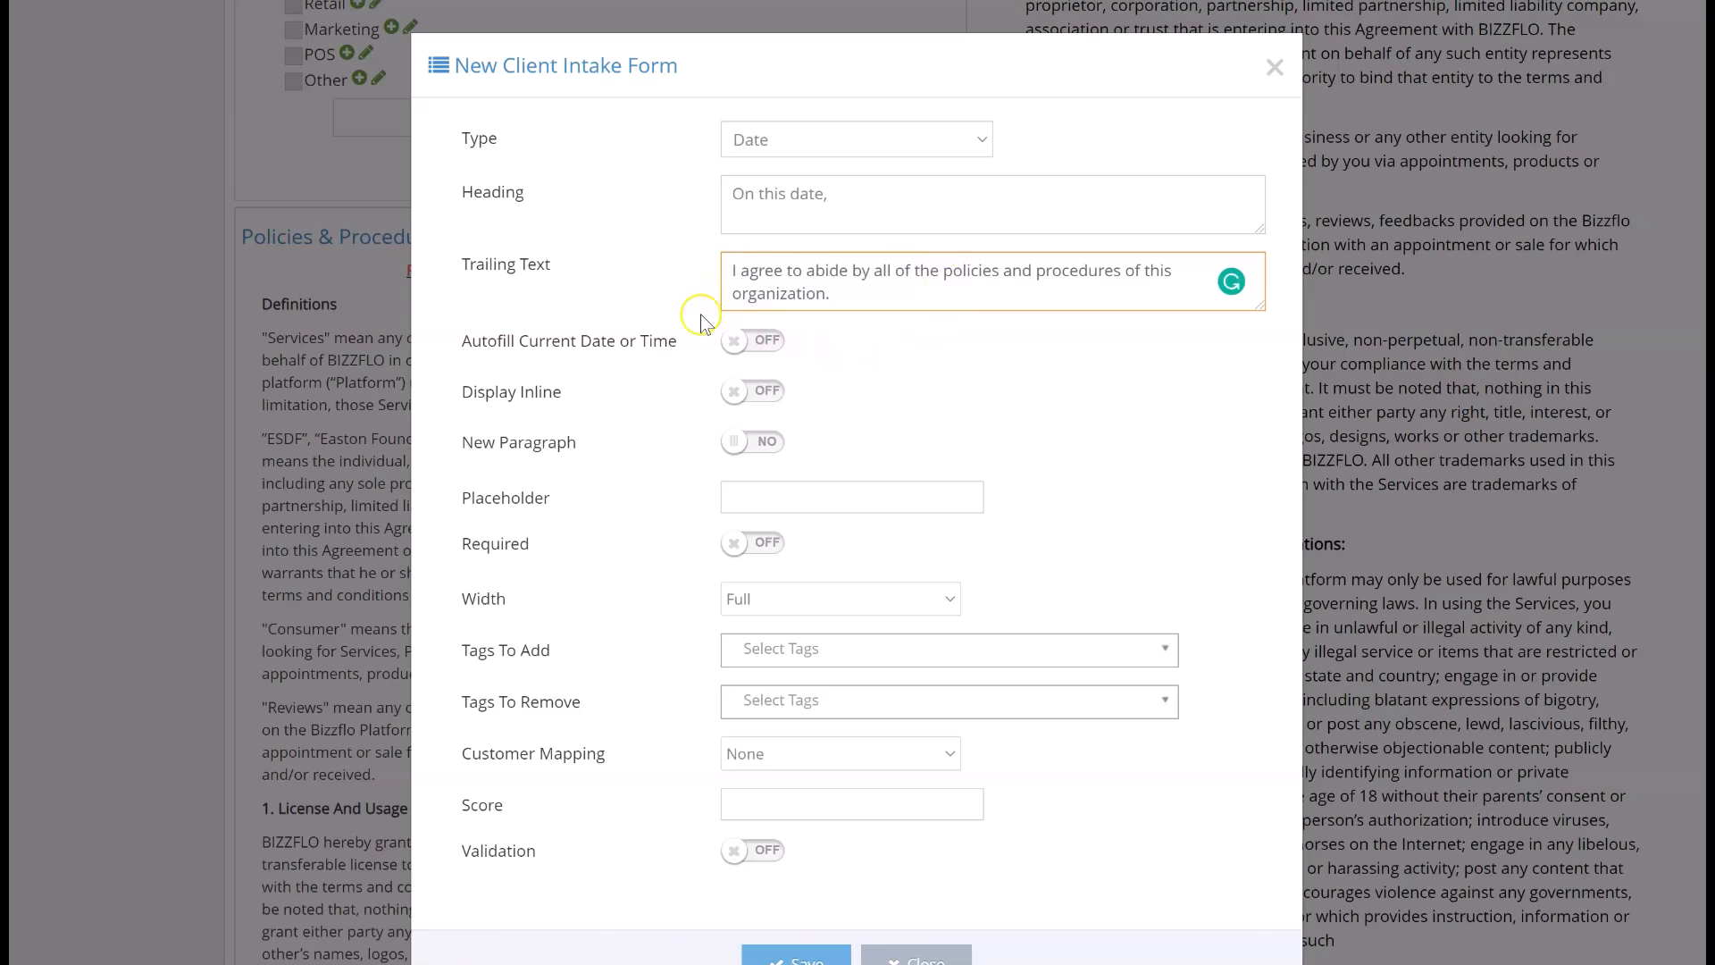
- Display the date field inline at 2-x width with the placeholder "Date", make it required and save it
click(739, 391)
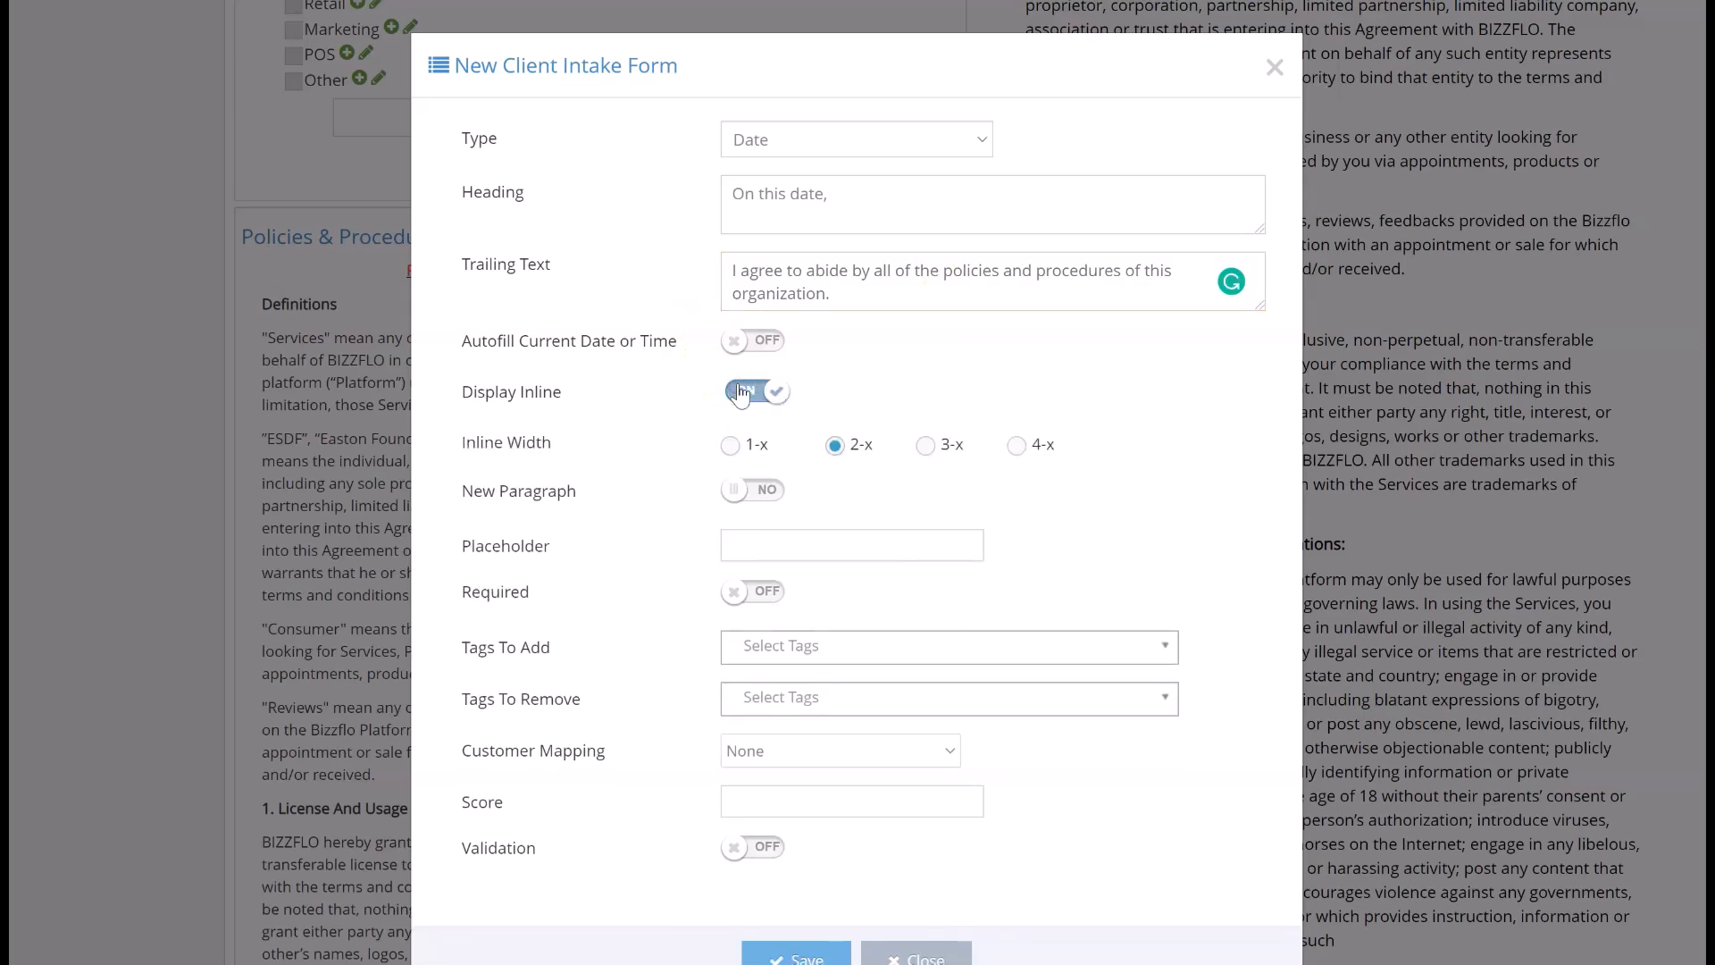
click(848, 438)
click(726, 550)
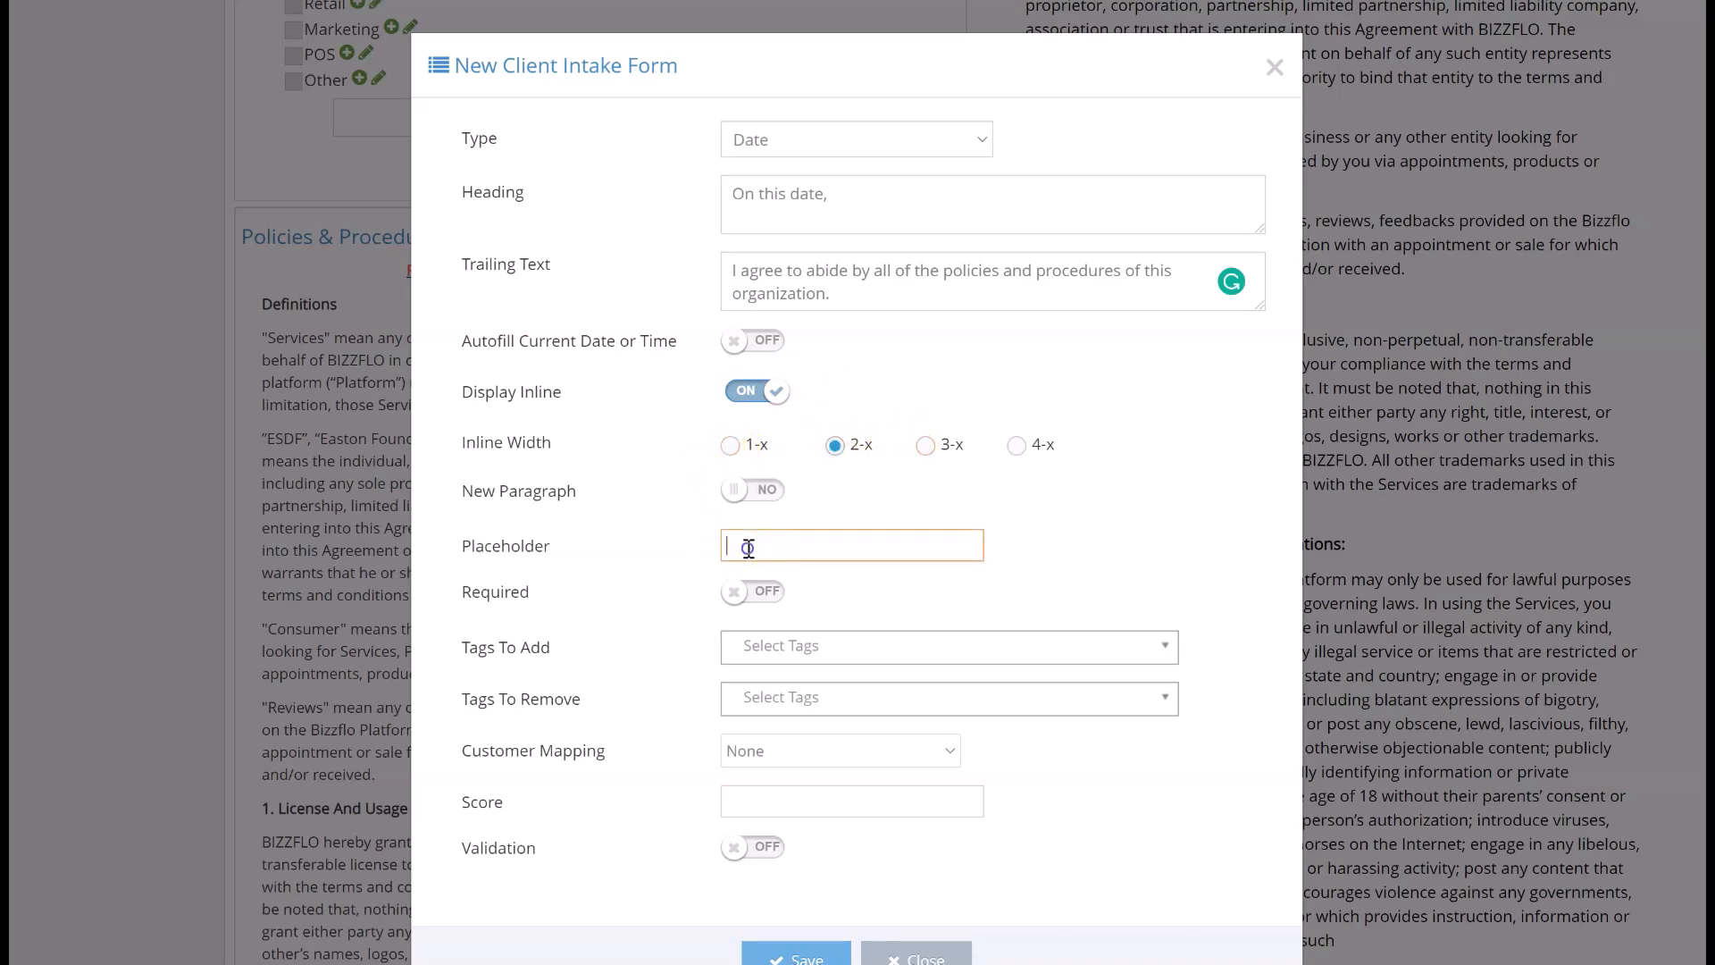
click(748, 548)
text(Date)
click(733, 589)
scroll(763, 902, down, 1)
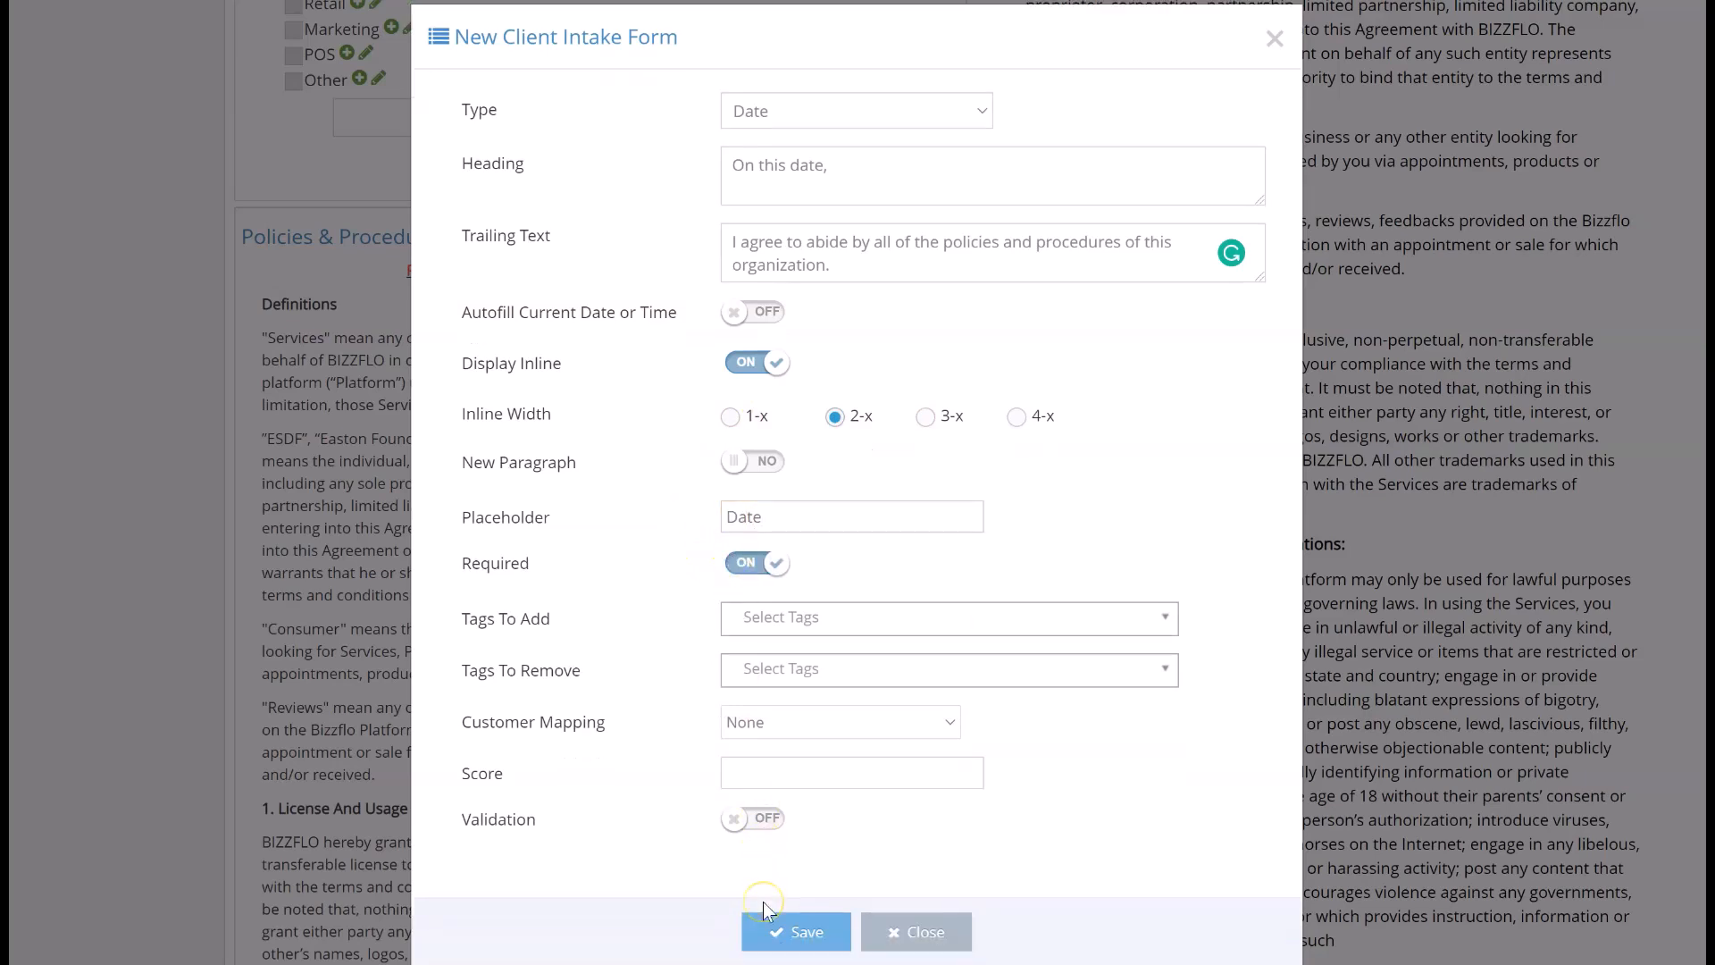
click(768, 922)
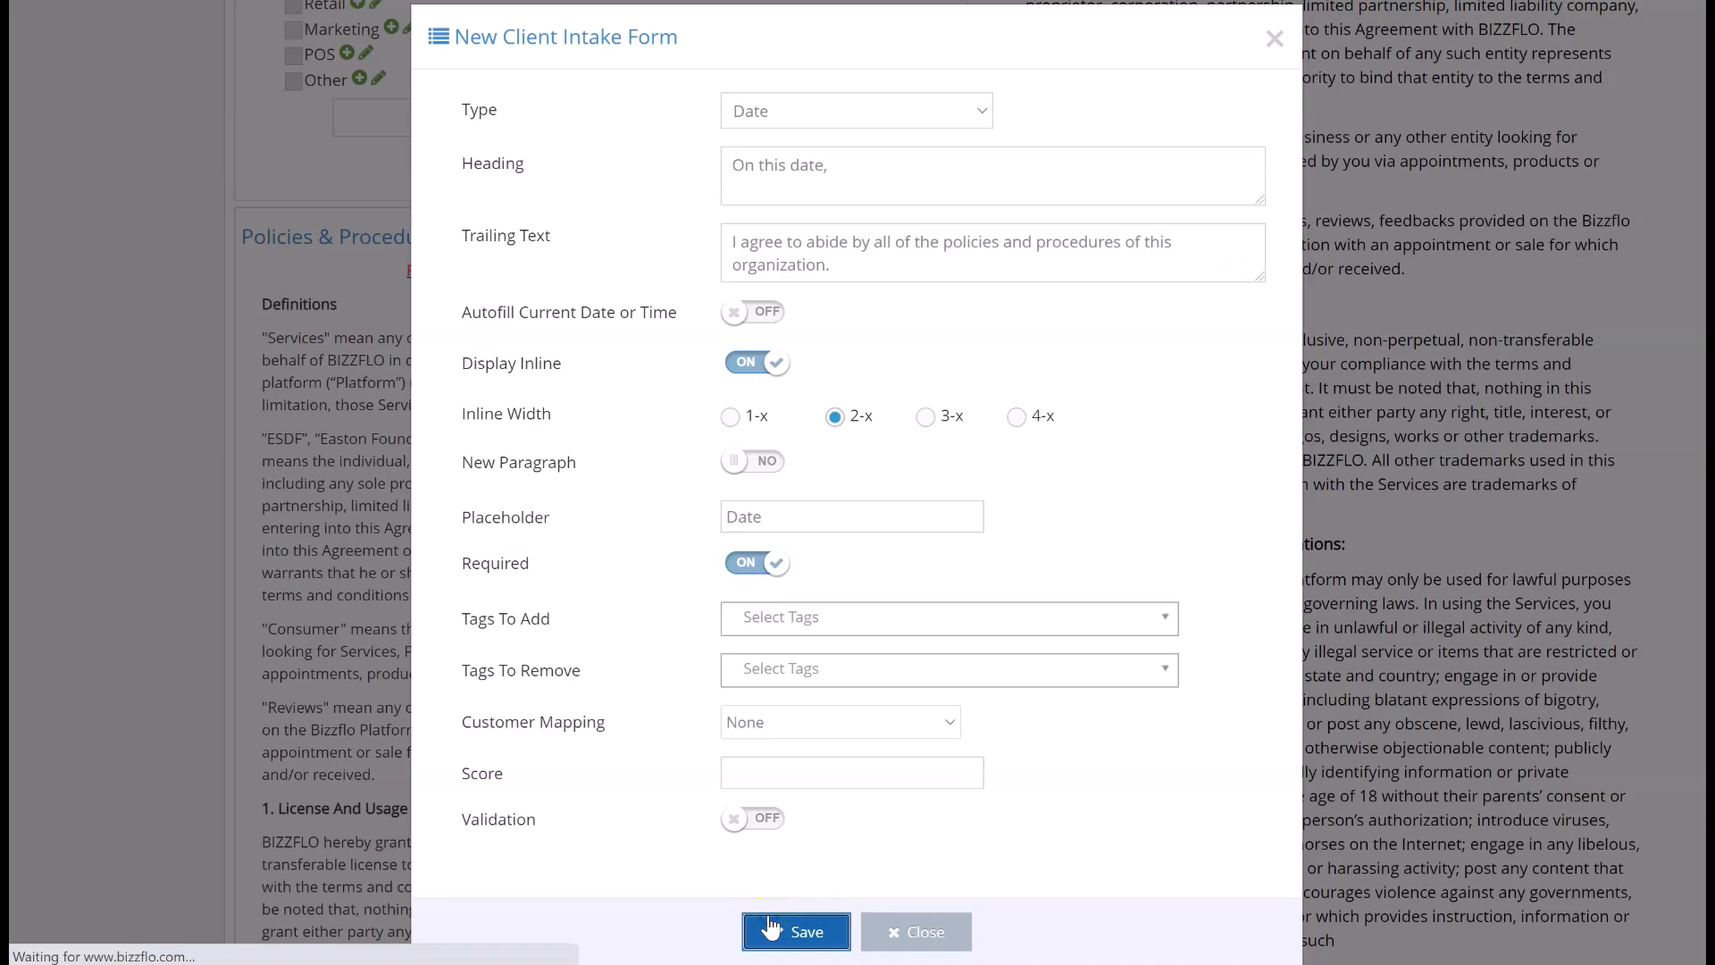
- Set the "On this date," date field in the Policies & Procedures section to start a new paragraph, save it and check the form preview
scroll(770, 927, down, 4)
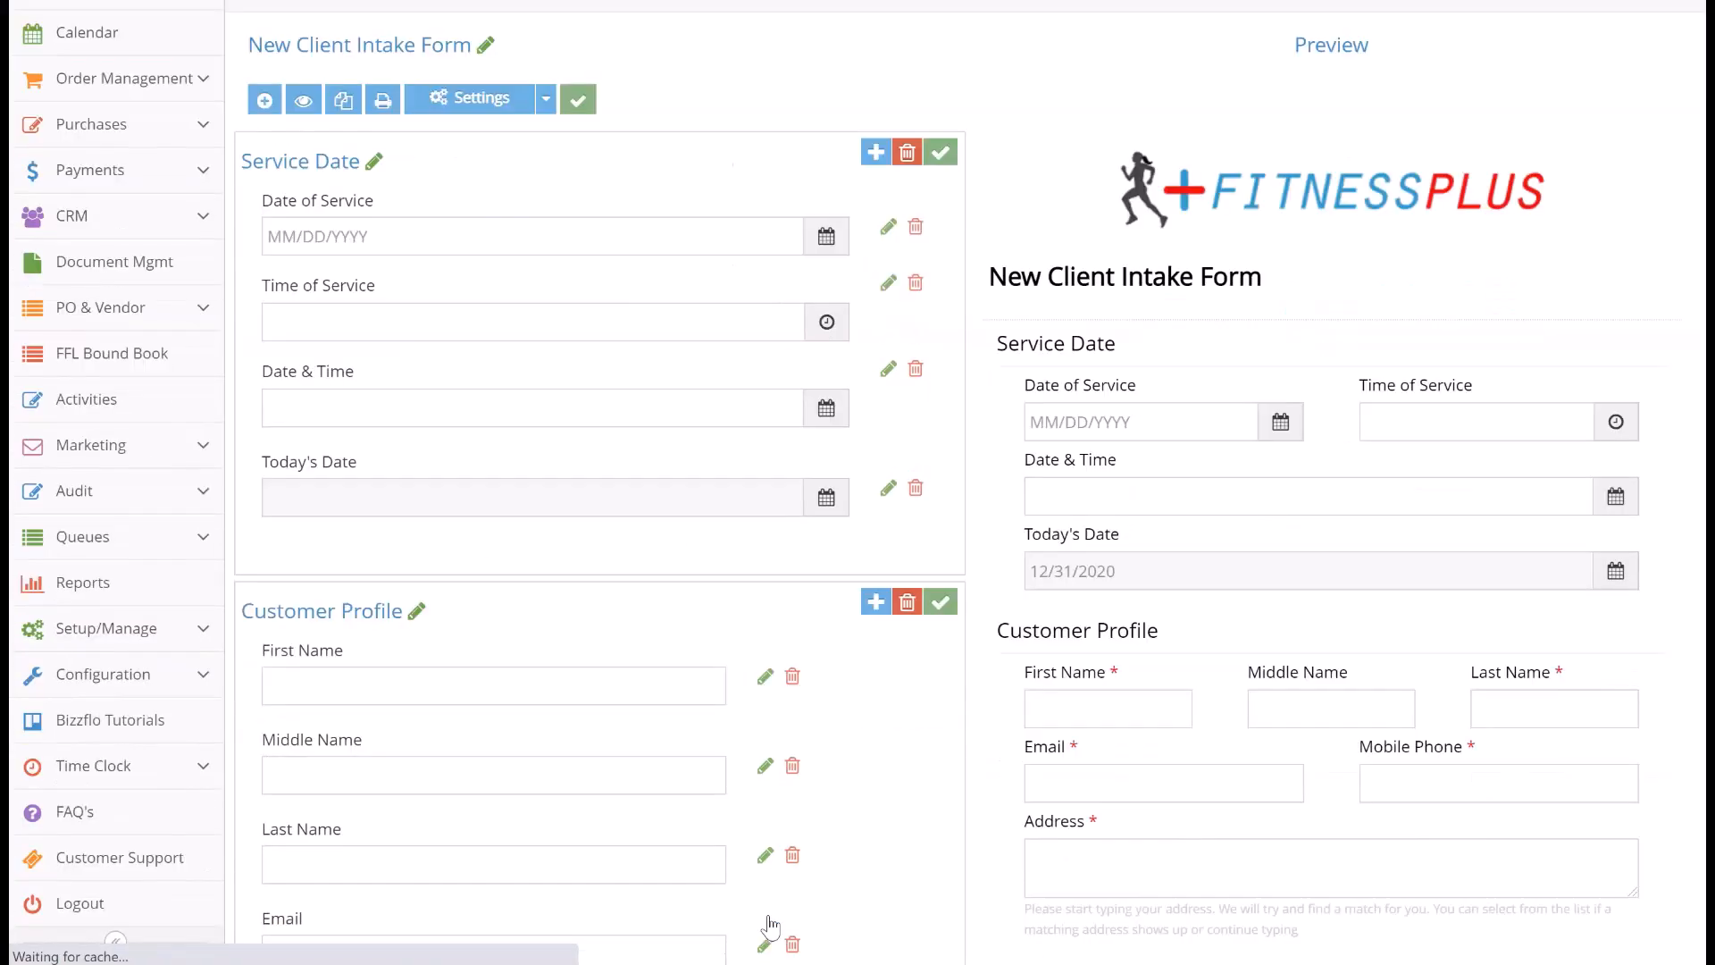
scroll(770, 927, down, 15)
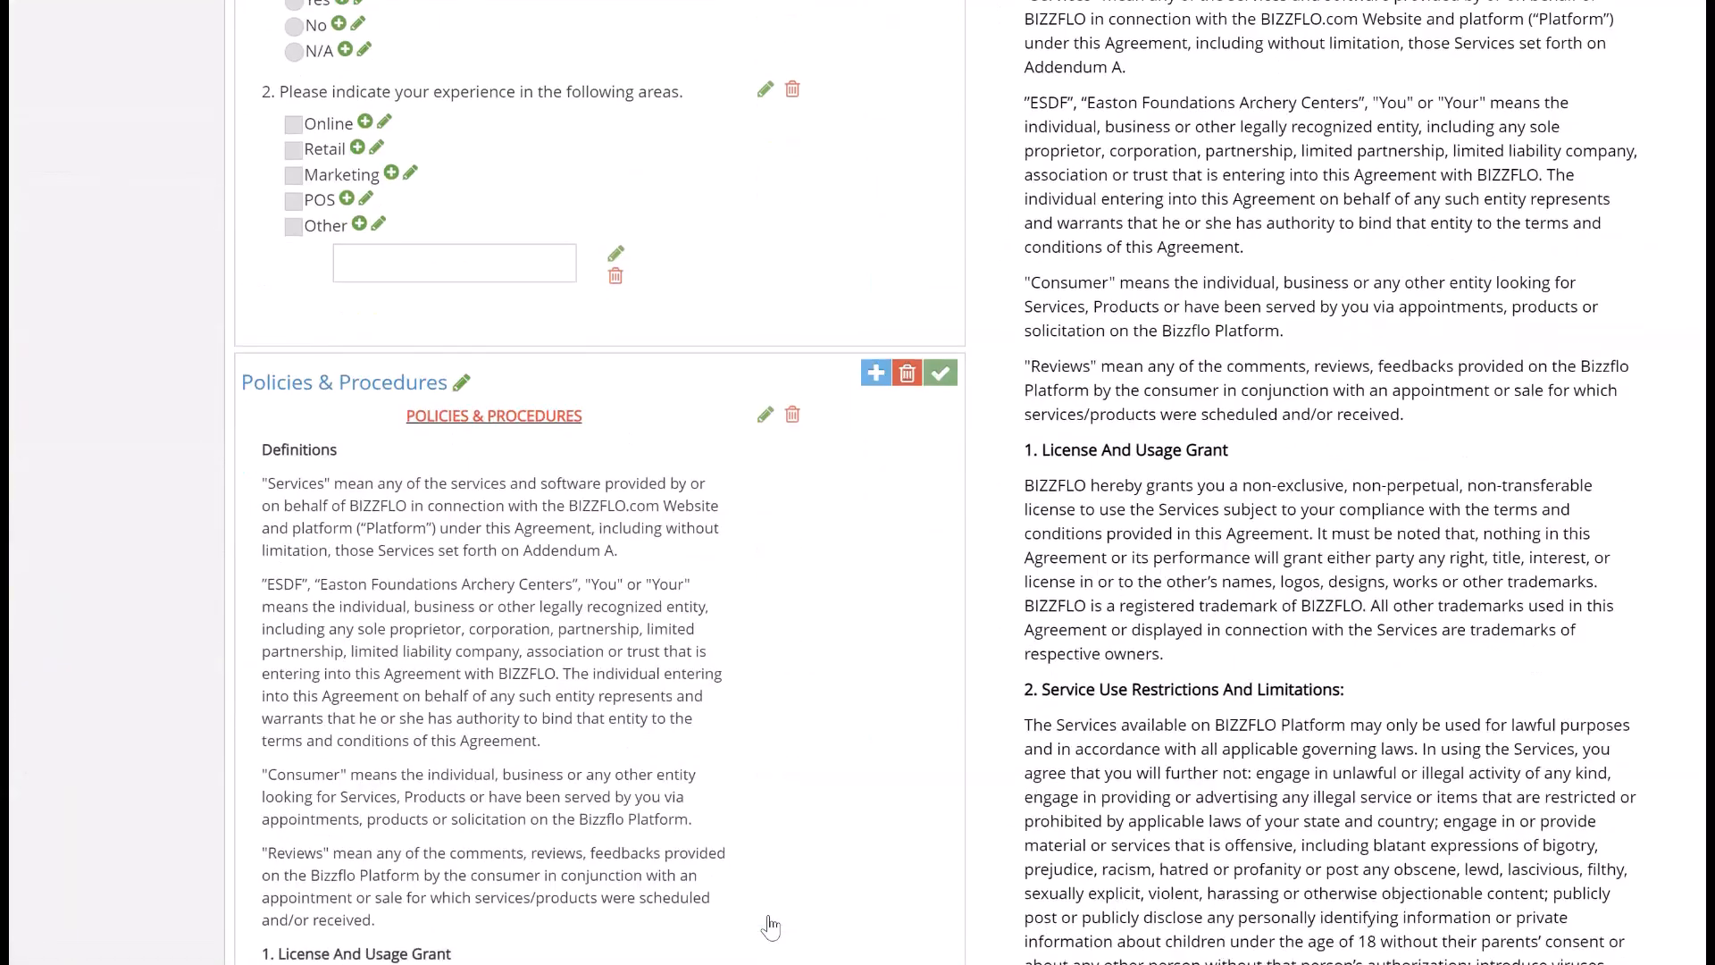
scroll(770, 927, down, 1)
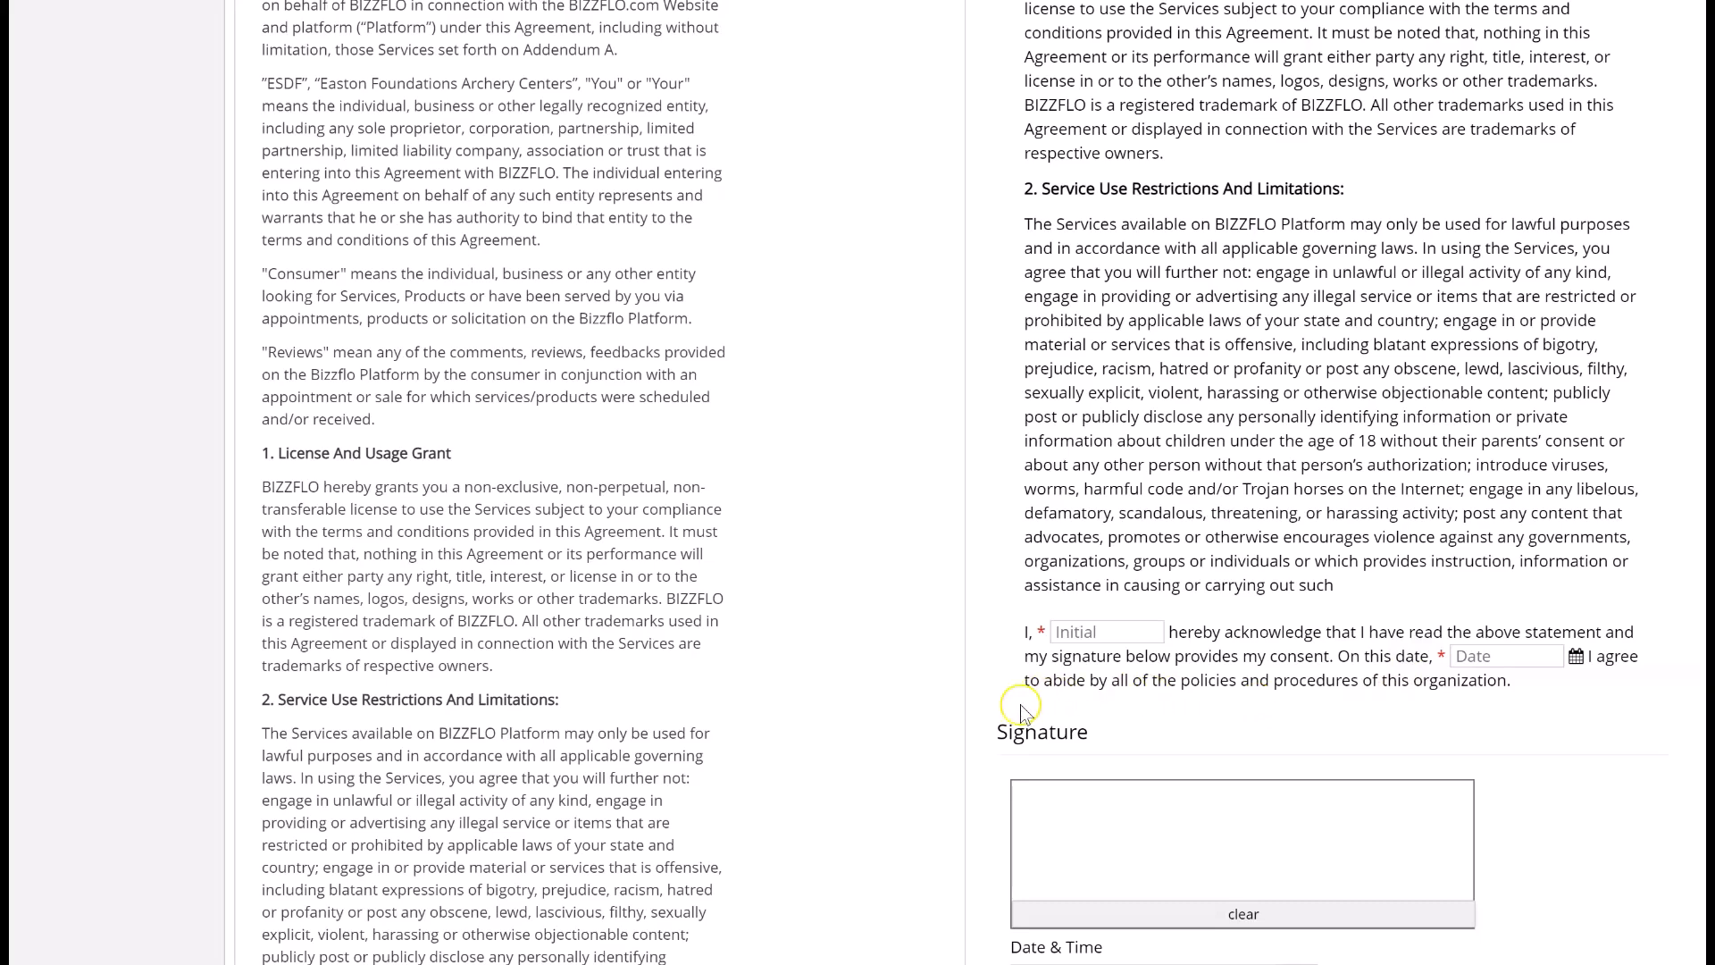
scroll(1018, 707, down, 3)
scroll(1020, 704, down, 3)
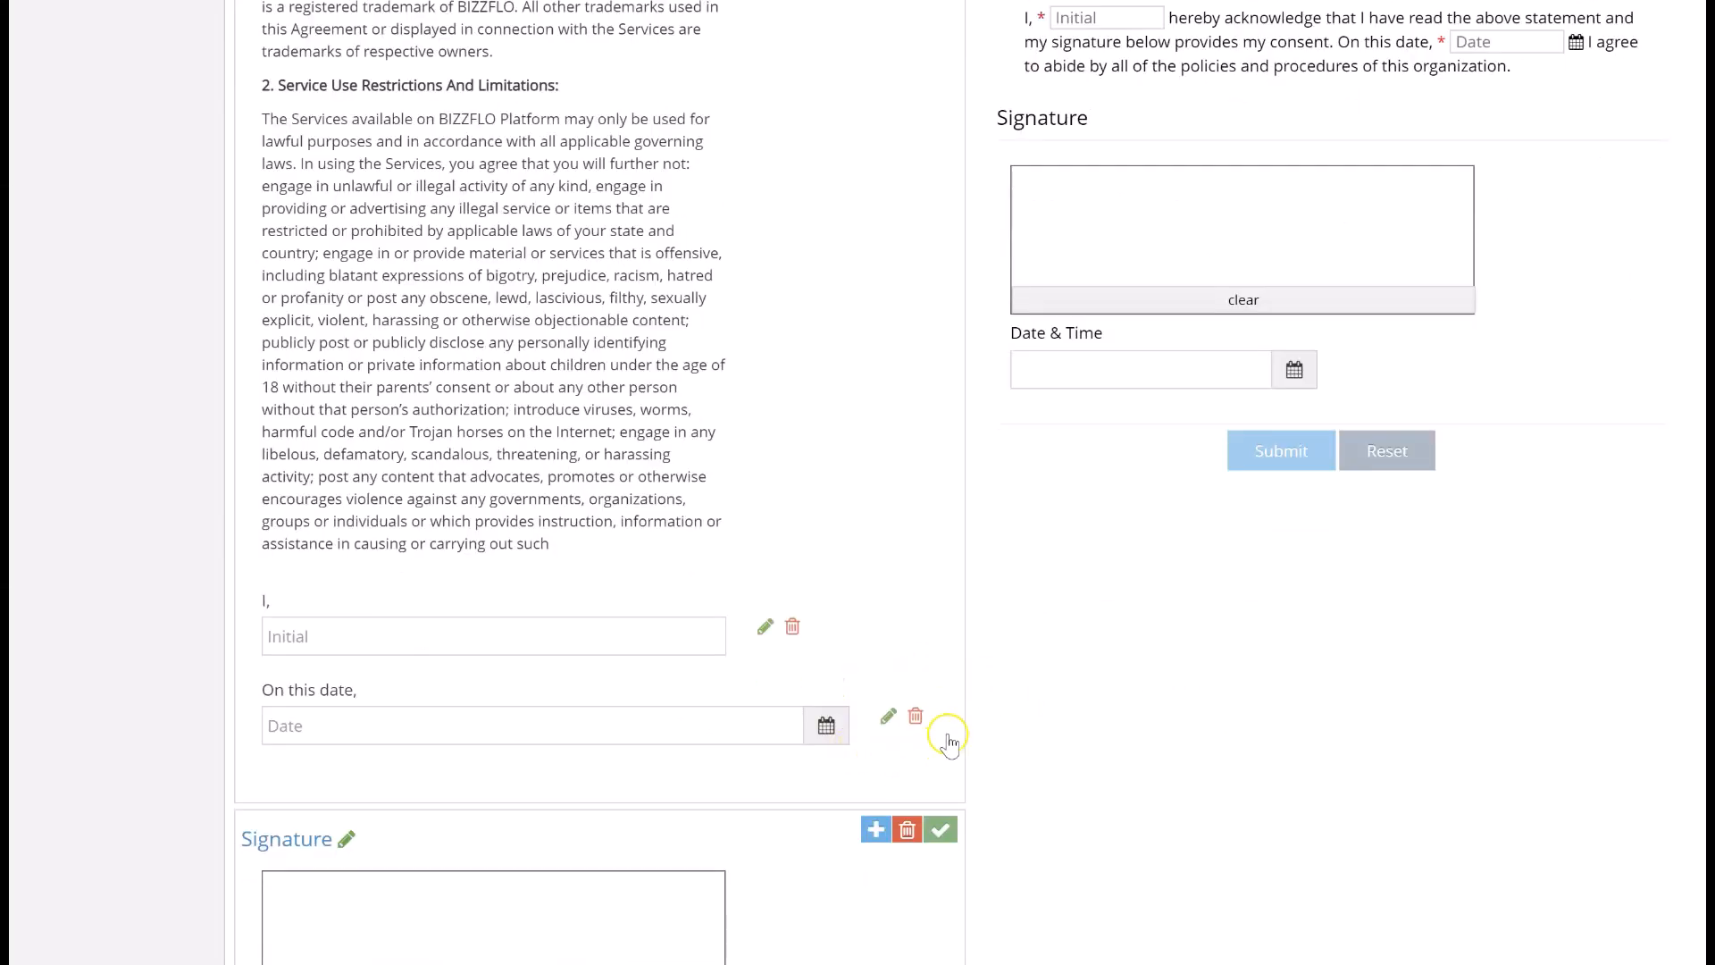
click(889, 717)
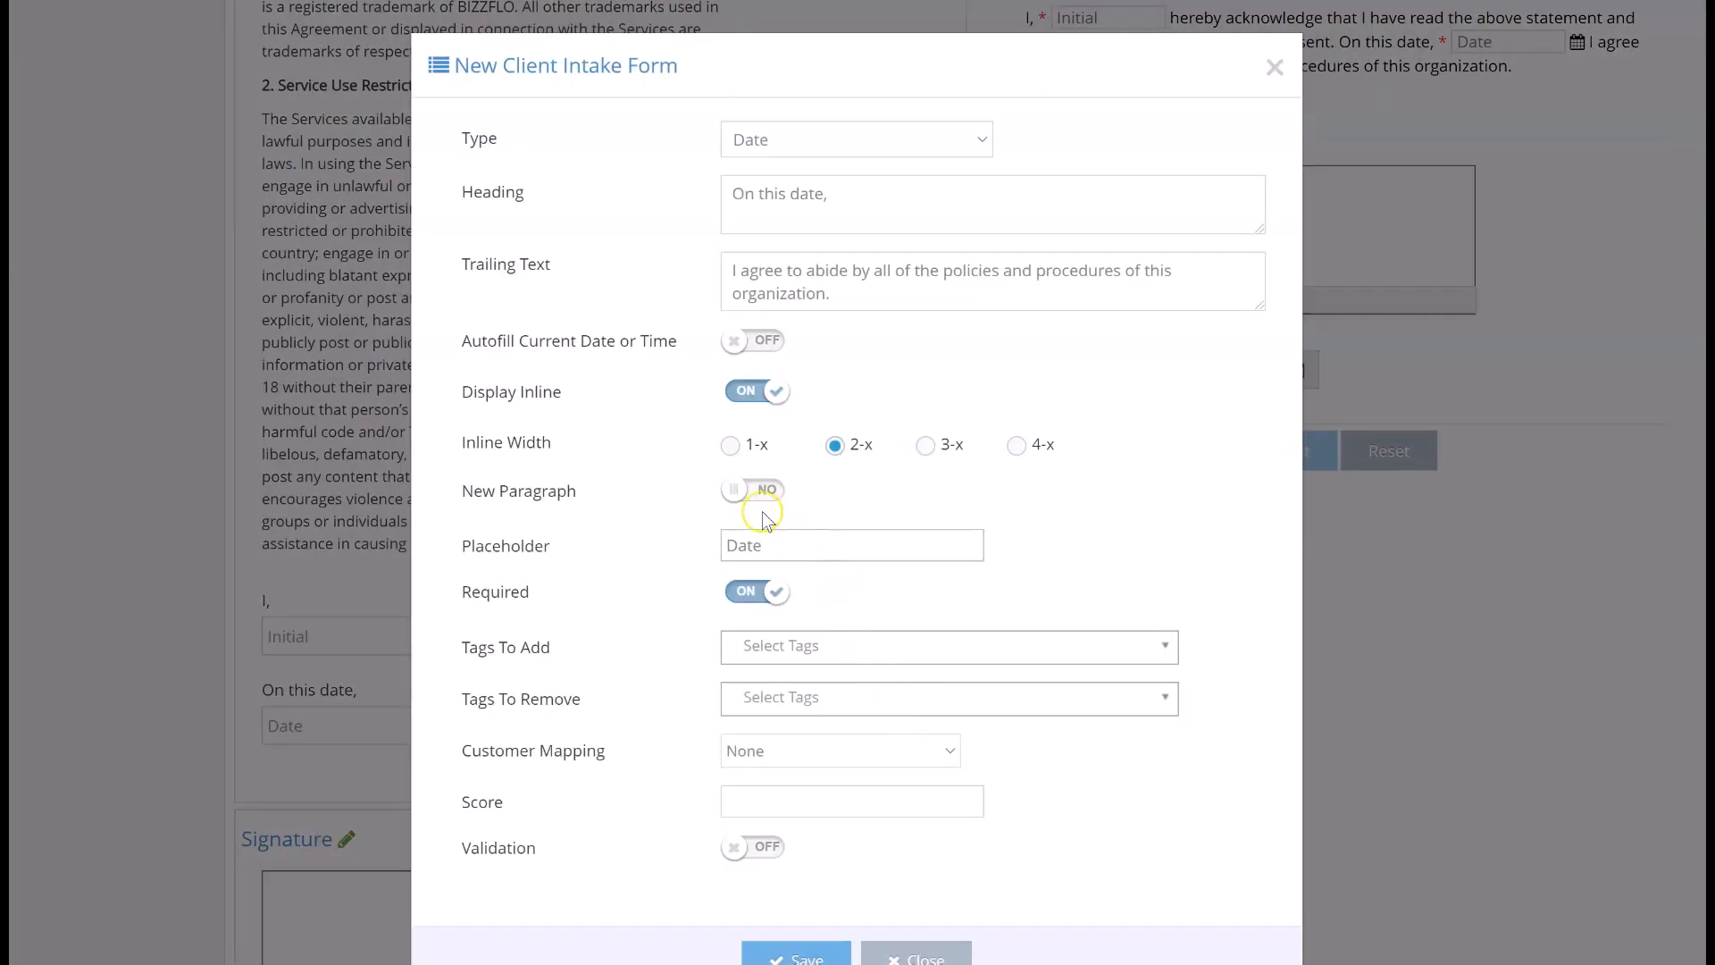
click(749, 490)
click(764, 950)
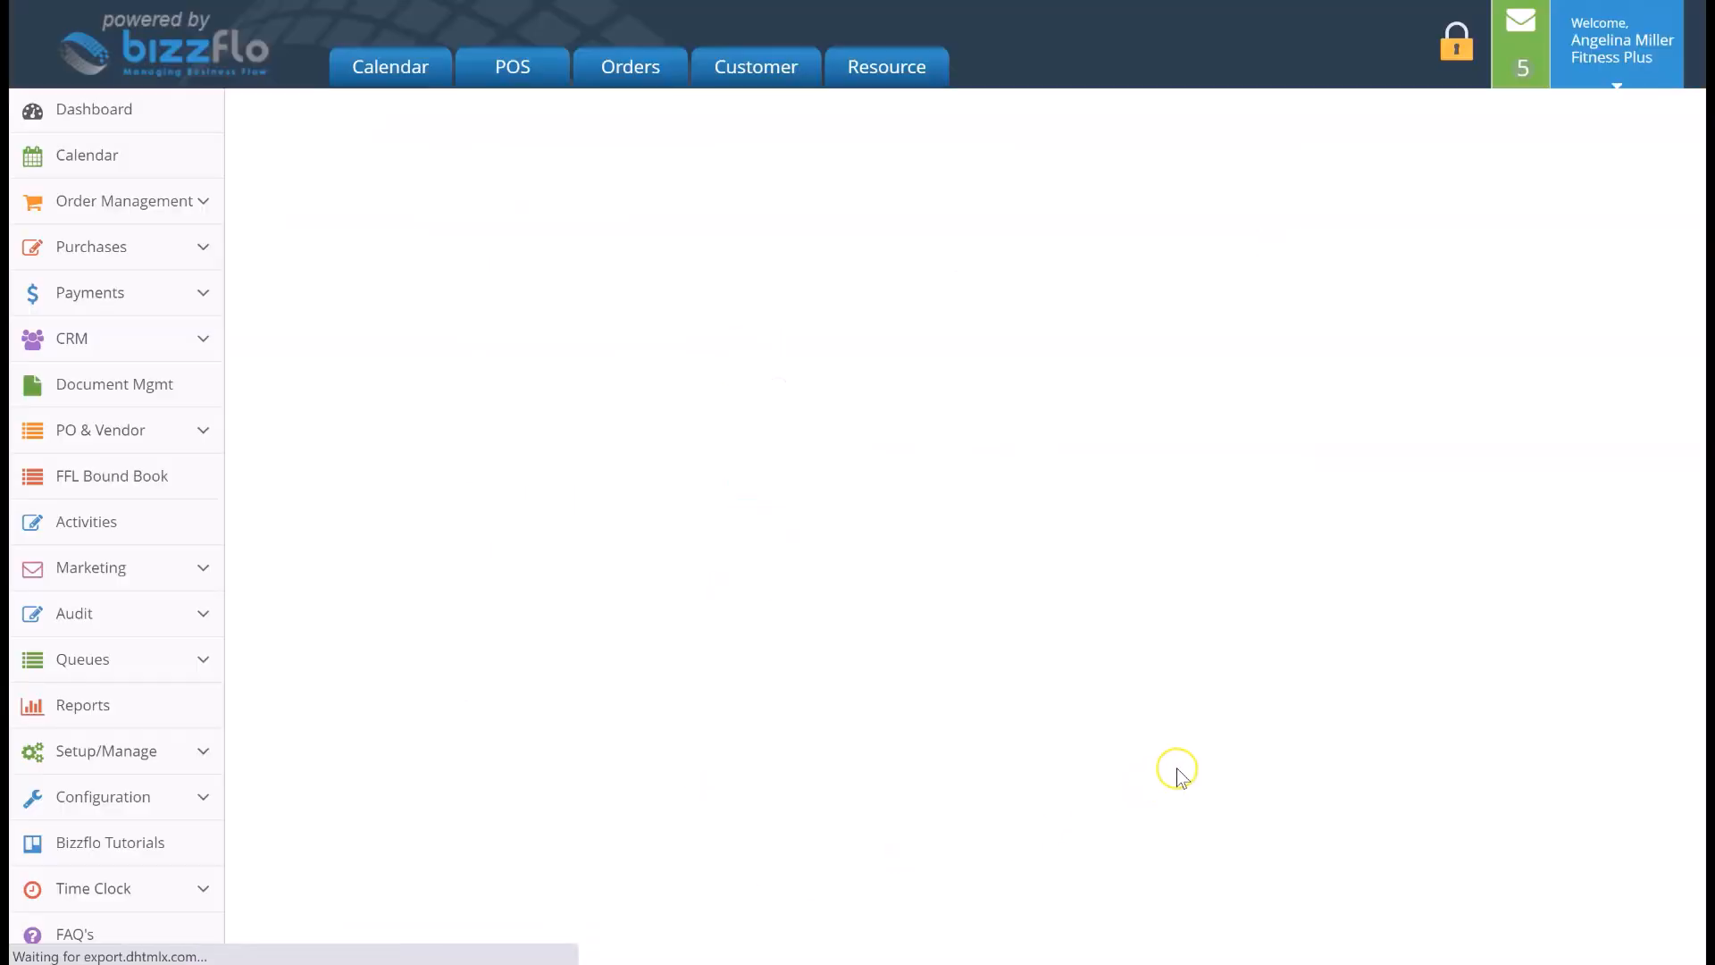
scroll(1188, 770, down, 12)
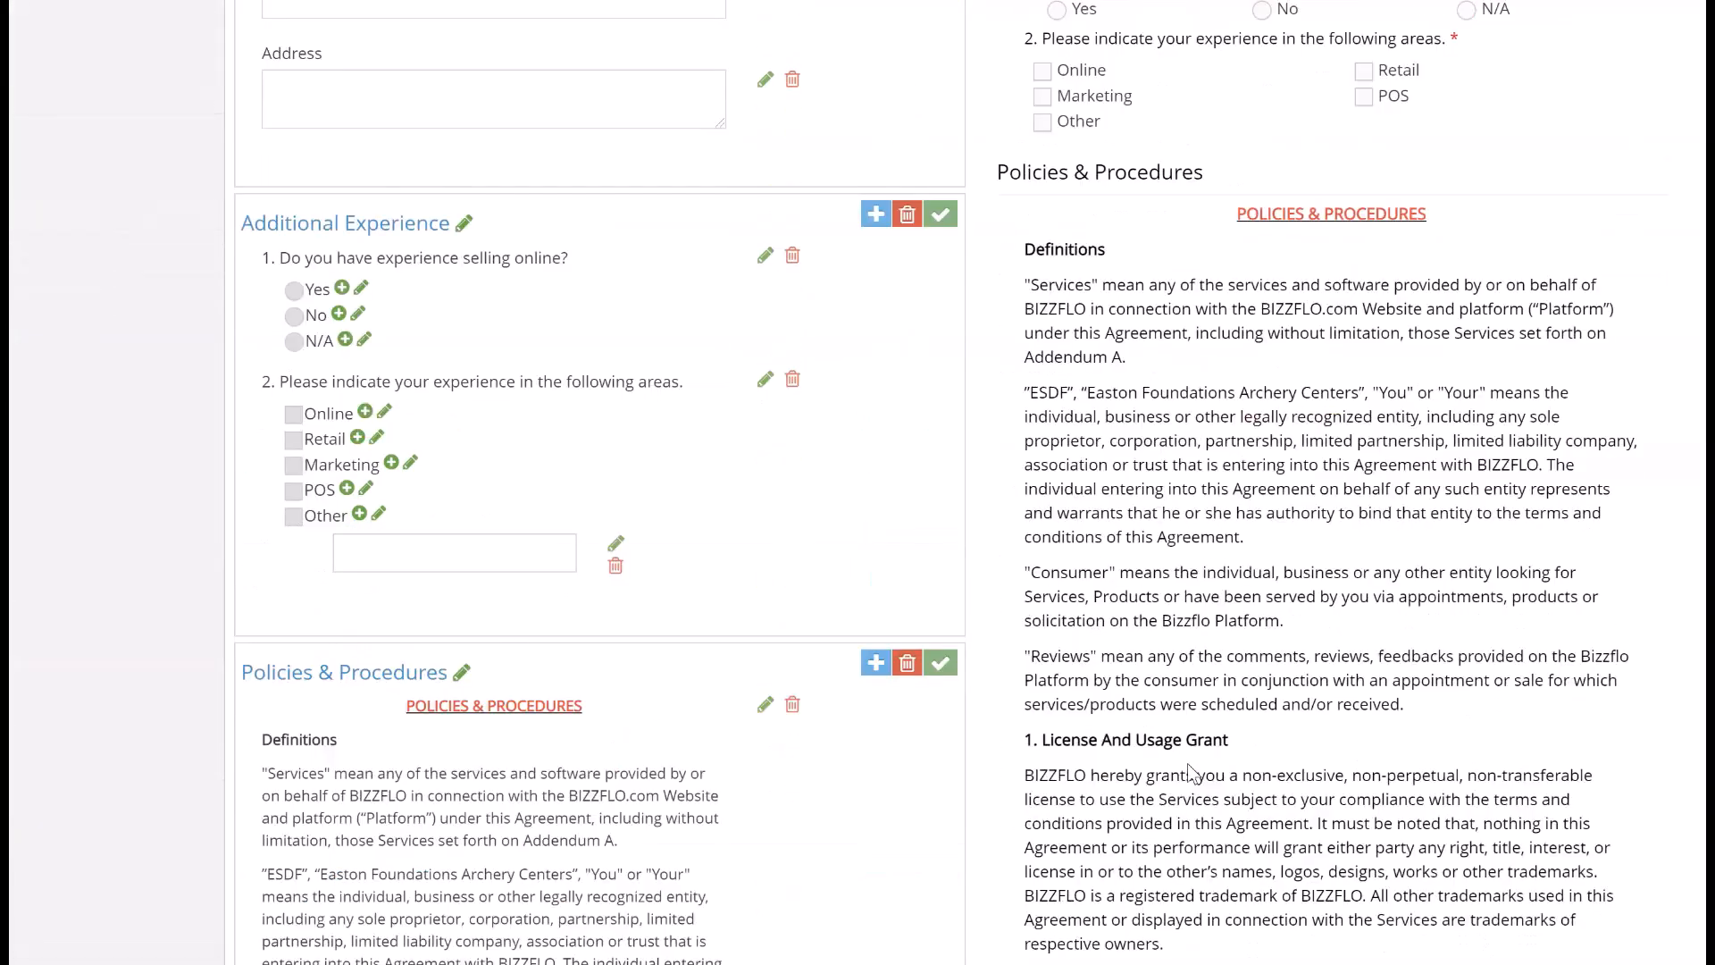
scroll(1188, 770, down, 10)
scroll(1188, 765, down, 1)
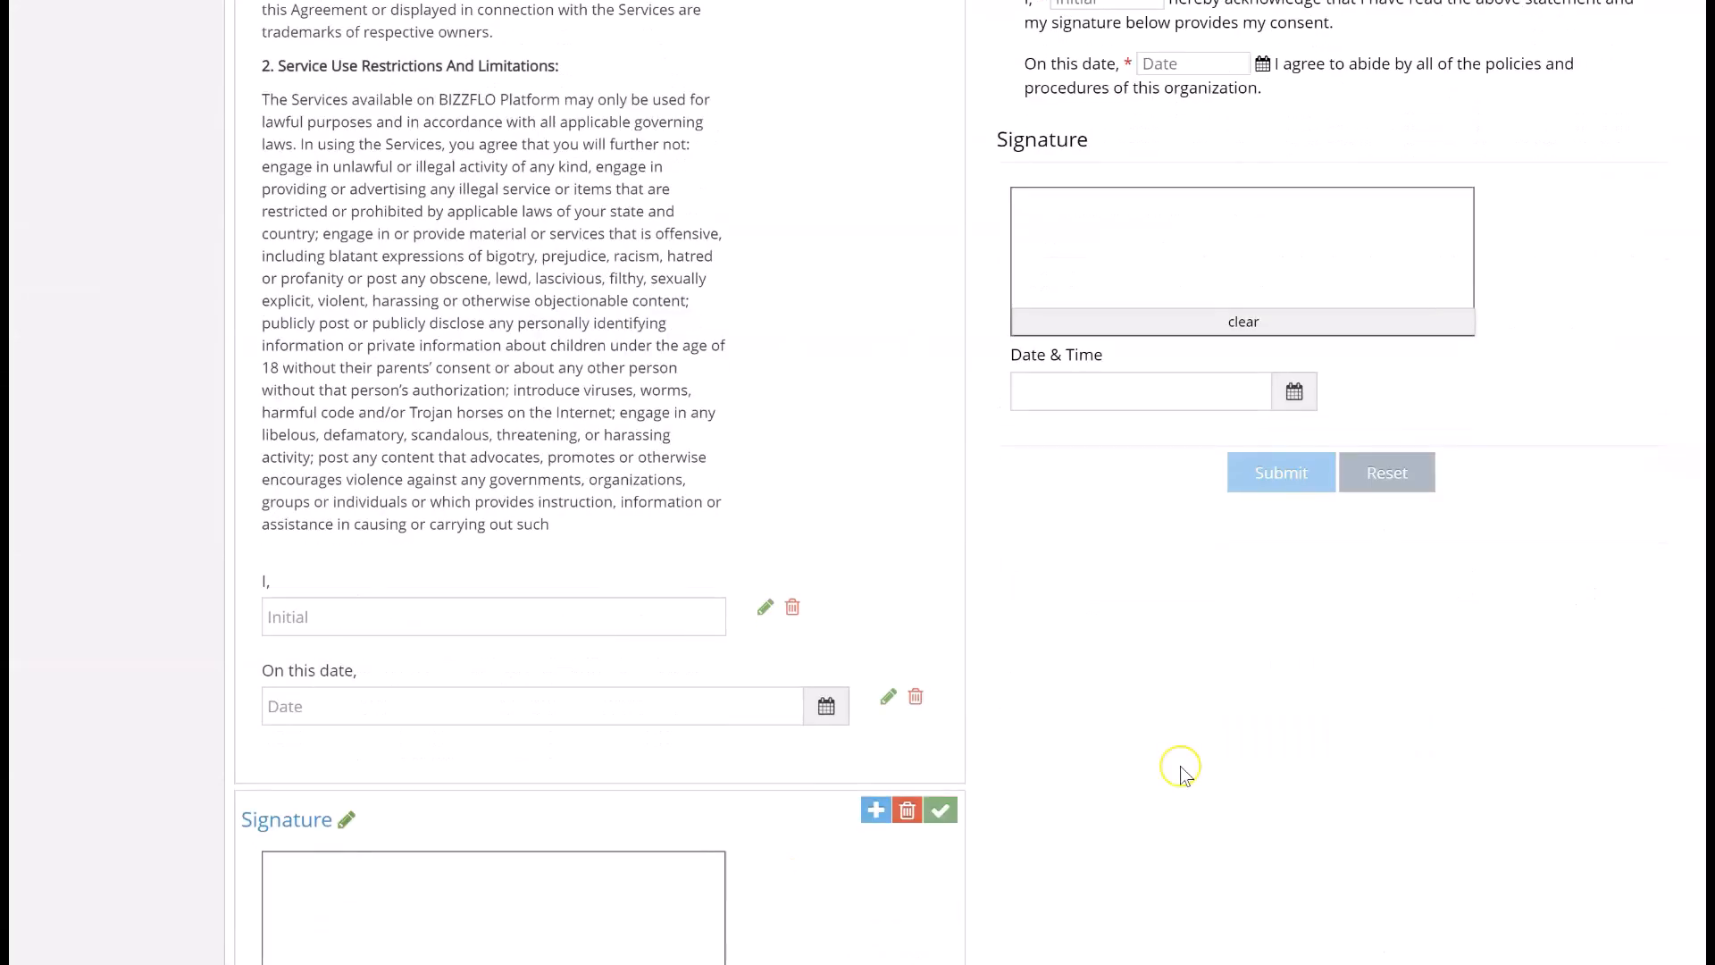